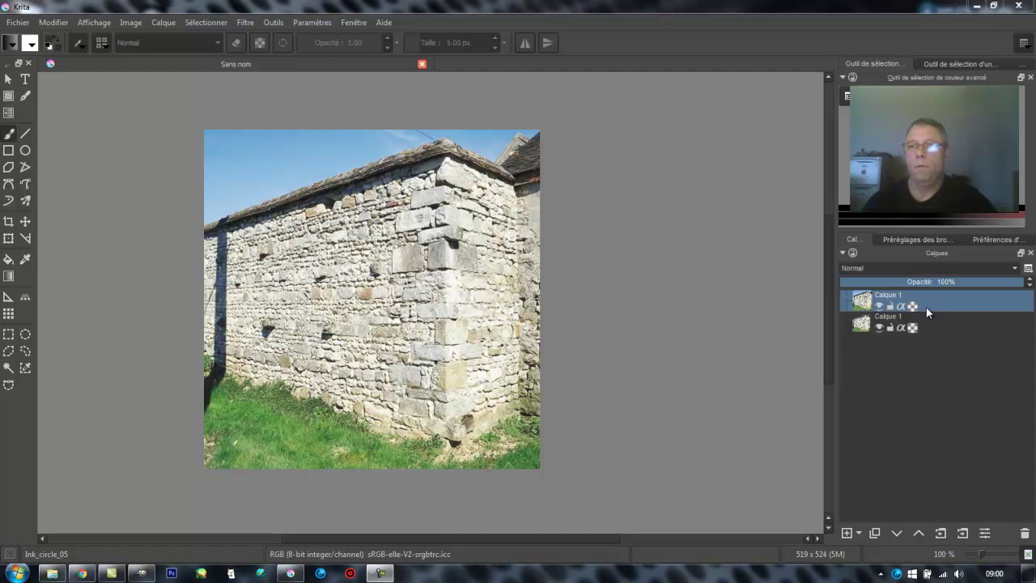
Step: Add an empty Calque 4 layer on top and set the Rectangle tool size to 8.00 px
{"action": "left_click", "coordinate": [846, 534]}
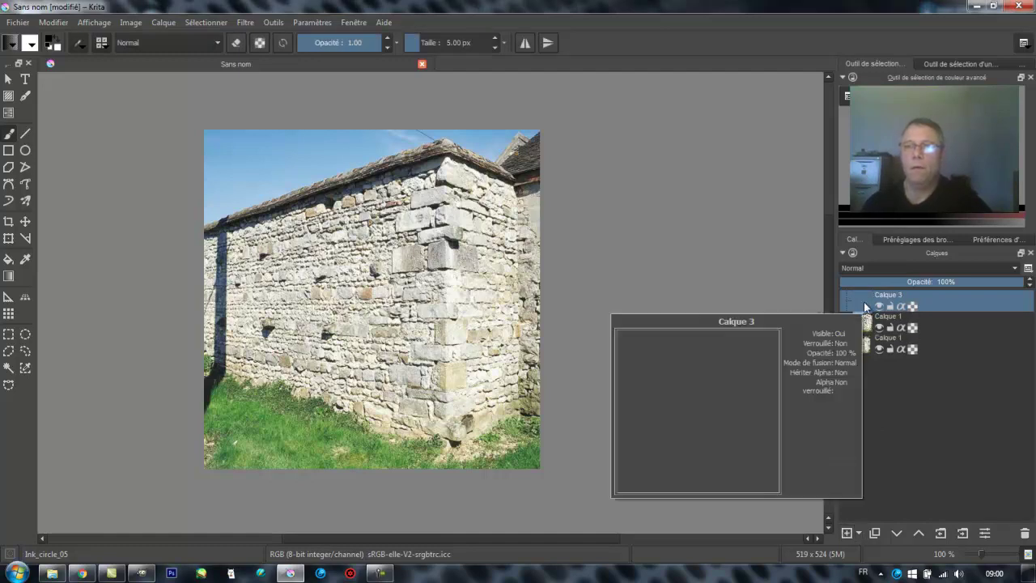
{"action": "mouse_move", "coordinate": [864, 305]}
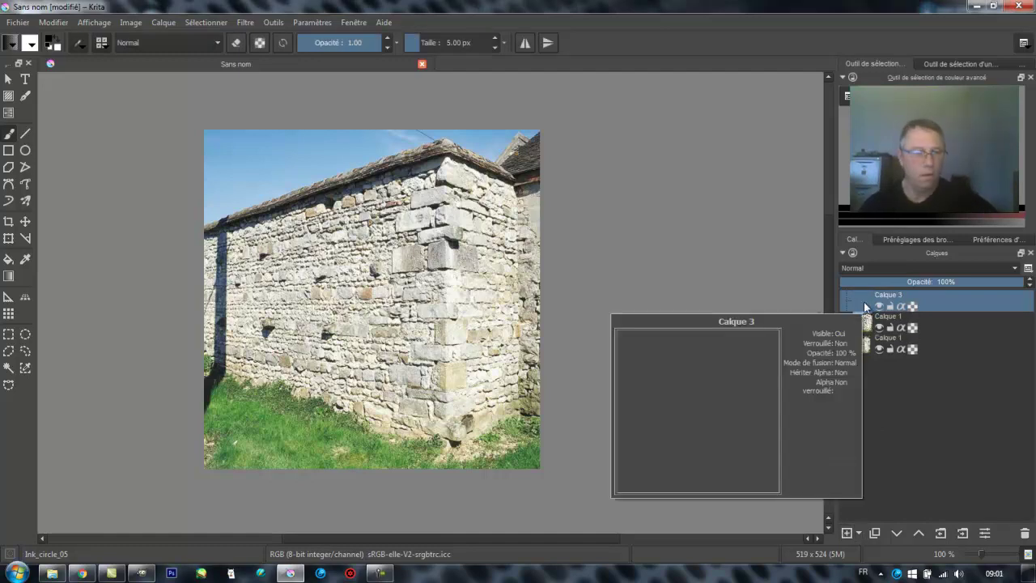
{"action": "key", "text": "ctrl+z"}
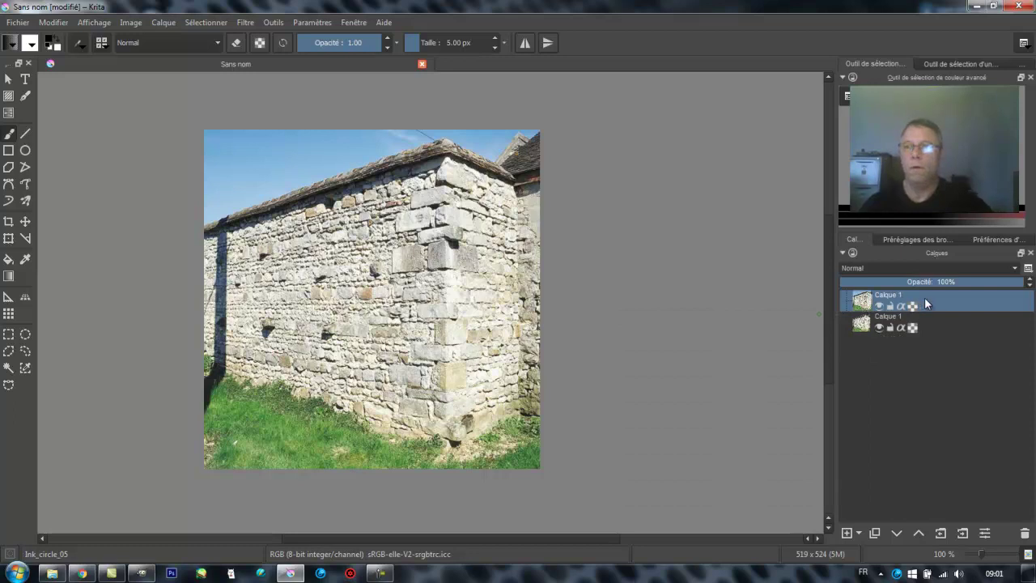
{"action": "mouse_move", "coordinate": [924, 301]}
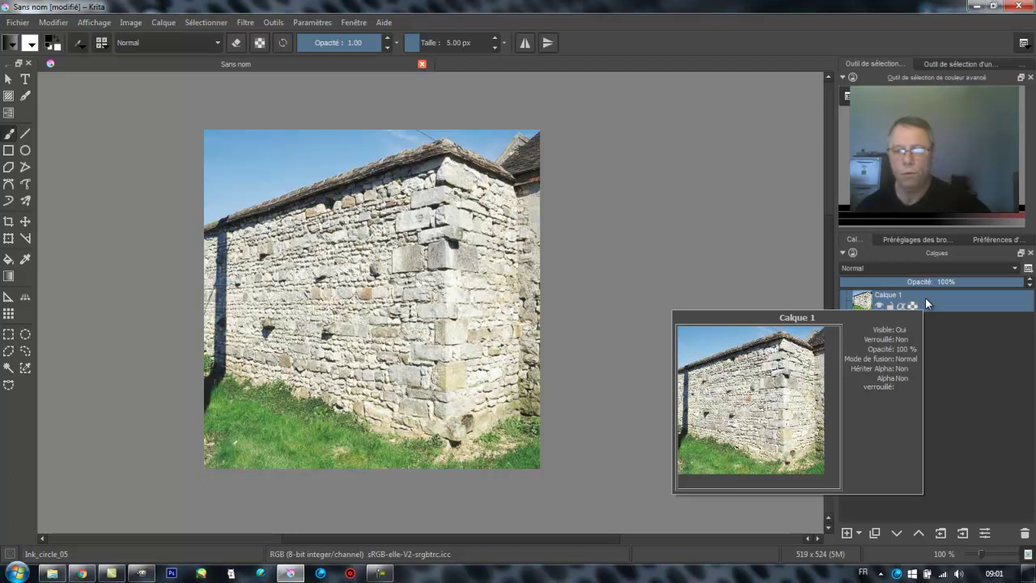
{"action": "key", "text": "Insert"}
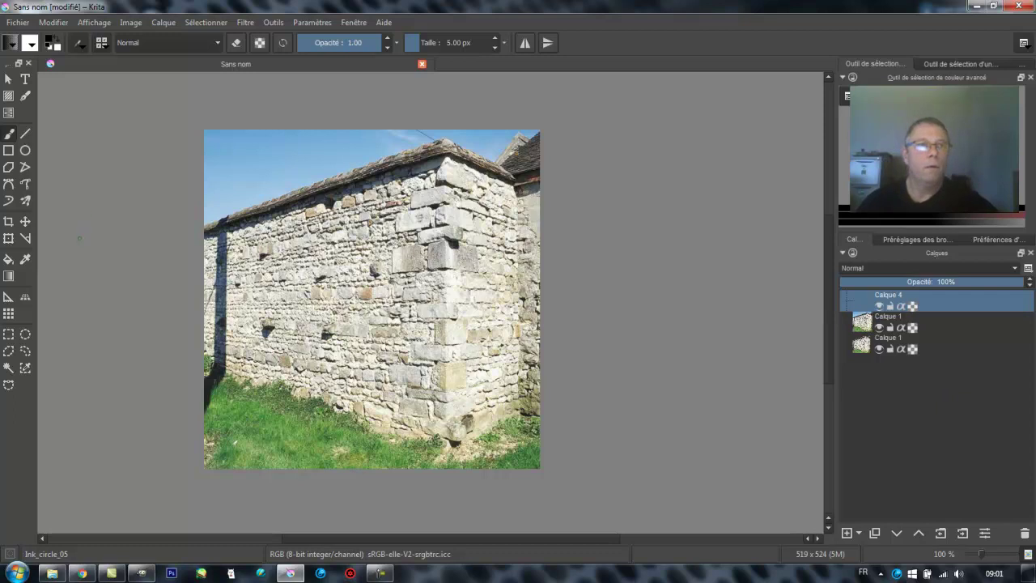
{"action": "left_click", "coordinate": [9, 153]}
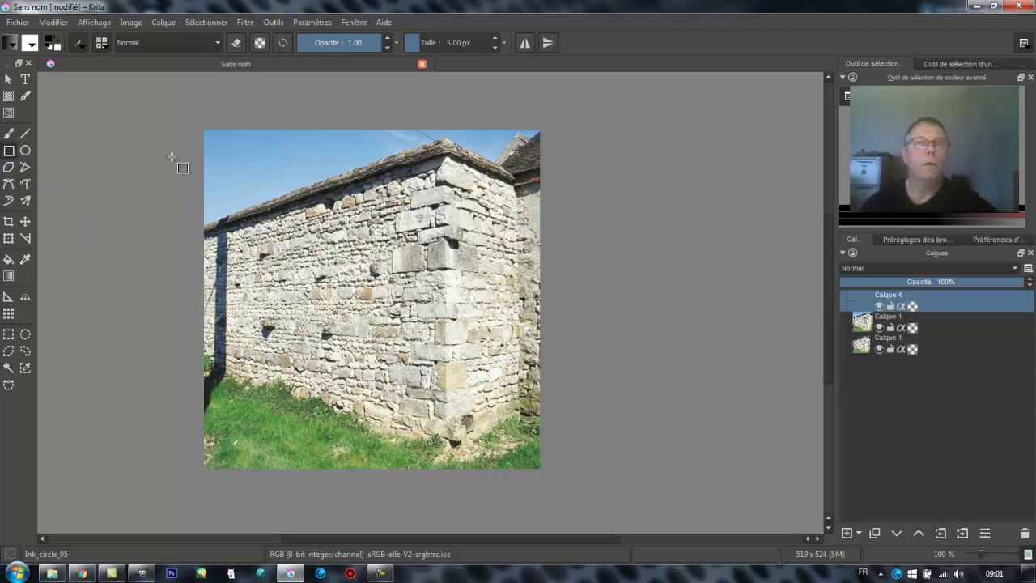
{"action": "left_click", "coordinate": [497, 38]}
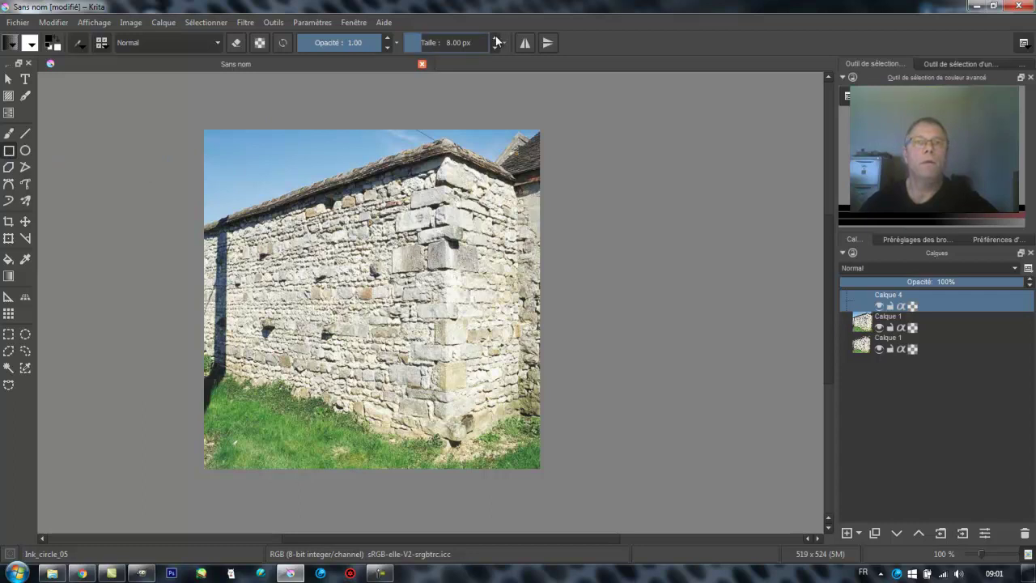
Step: Draw a thick black rectangle outline from the roof corner to the wall's lower left
{"action": "mouse_move", "coordinate": [441, 153]}
{"action": "left_mouse_down"}
{"action": "mouse_move", "coordinate": [169, 443]}
{"action": "mouse_move", "coordinate": [205, 442]}
{"action": "left_mouse_up"}
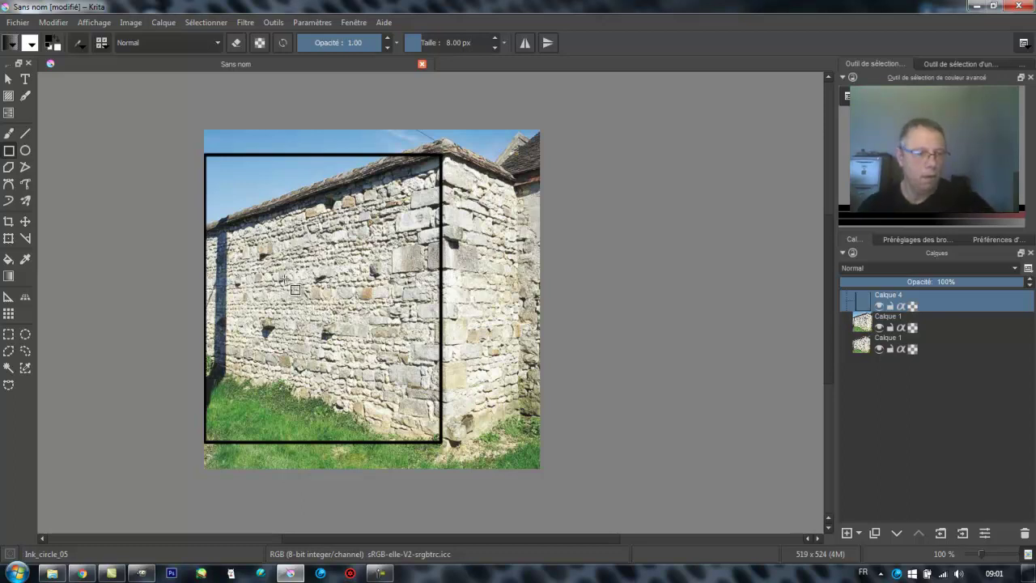
{"action": "left_click", "coordinate": [9, 239]}
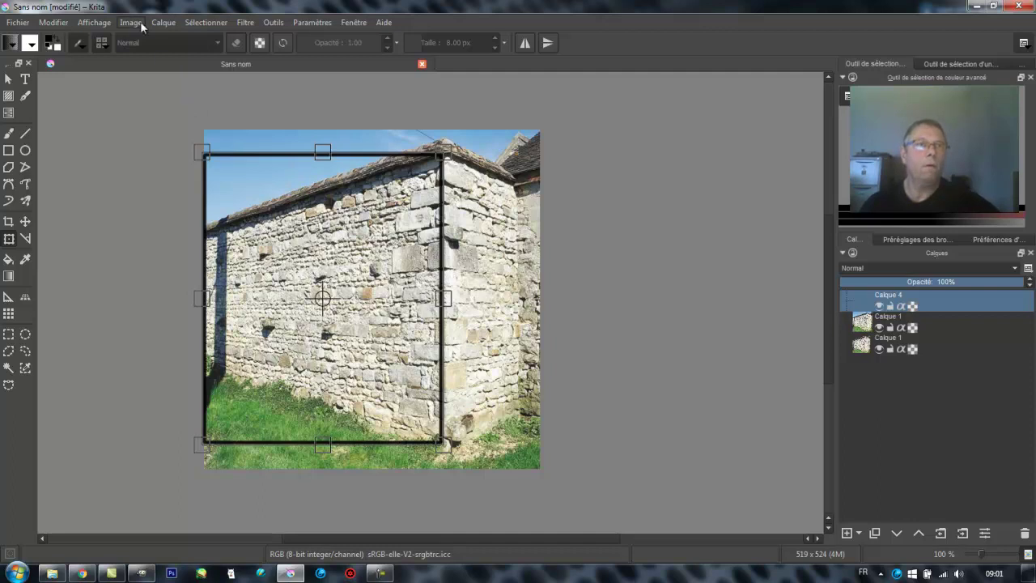
{"action": "left_click", "coordinate": [9, 133]}
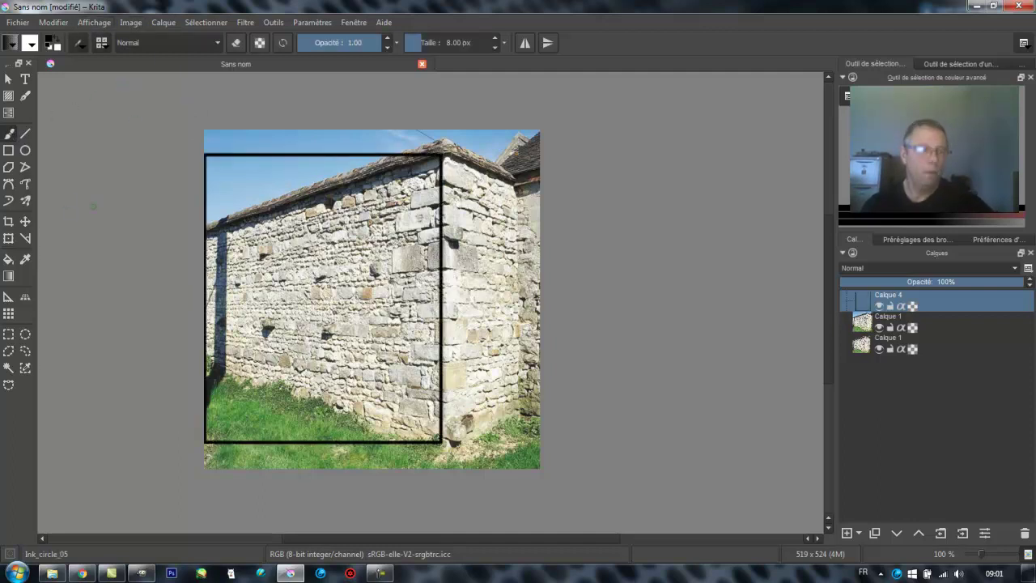
{"action": "key", "text": "ctrl+t"}
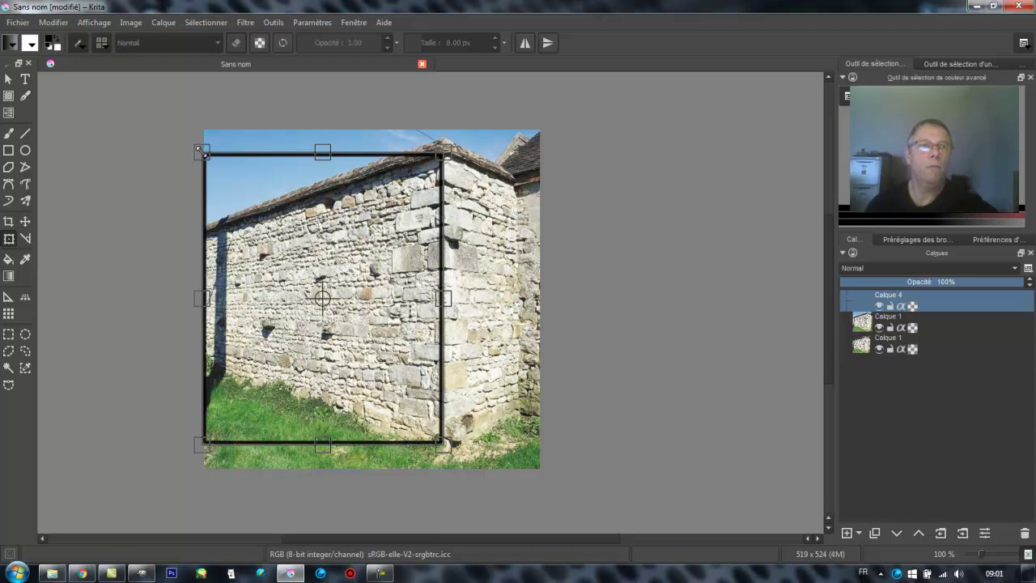
{"action": "mouse_move", "coordinate": [201, 151]}
{"action": "left_mouse_down"}
{"action": "mouse_move", "coordinate": [204, 203]}
{"action": "mouse_move", "coordinate": [208, 154]}
{"action": "mouse_move", "coordinate": [235, 218]}
{"action": "mouse_move", "coordinate": [208, 160]}
{"action": "mouse_move", "coordinate": [227, 163]}
{"action": "mouse_move", "coordinate": [206, 139]}
{"action": "mouse_move", "coordinate": [203, 153]}
{"action": "left_mouse_up"}
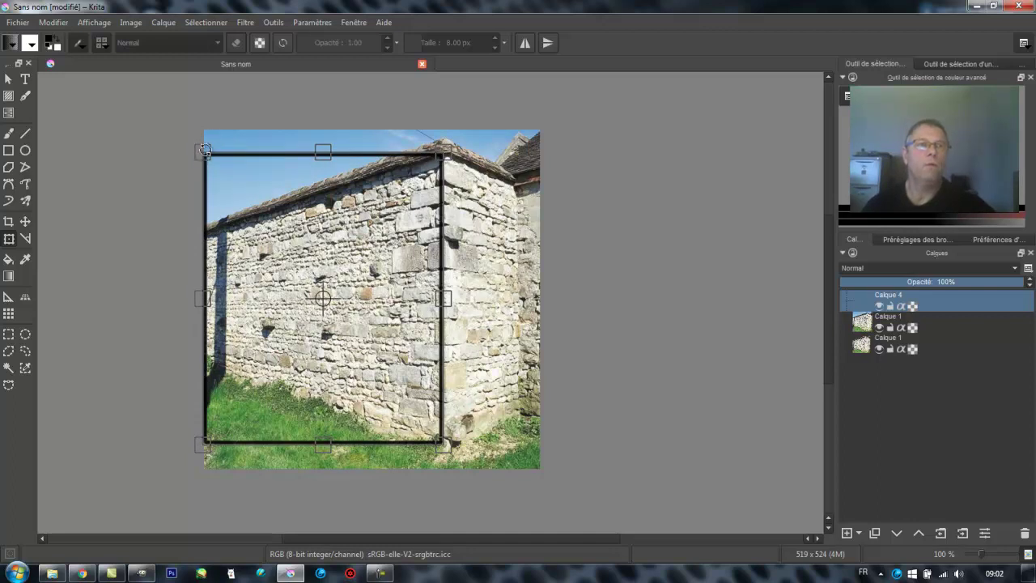
{"action": "left_click_drag", "start_coordinate": [182, 176], "coordinate": [183, 177]}
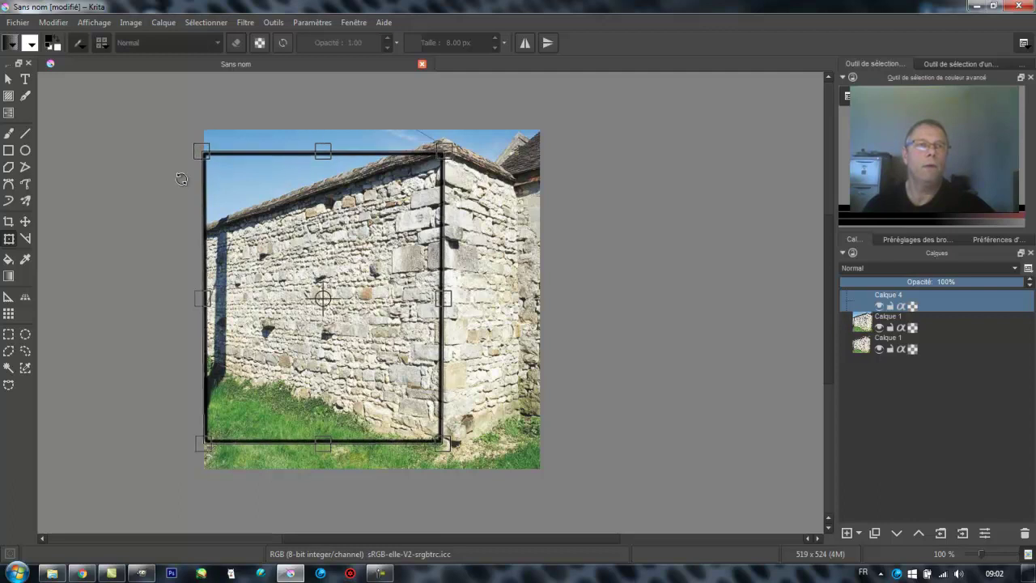
{"action": "left_click_drag", "start_coordinate": [171, 291], "coordinate": [100, 294]}
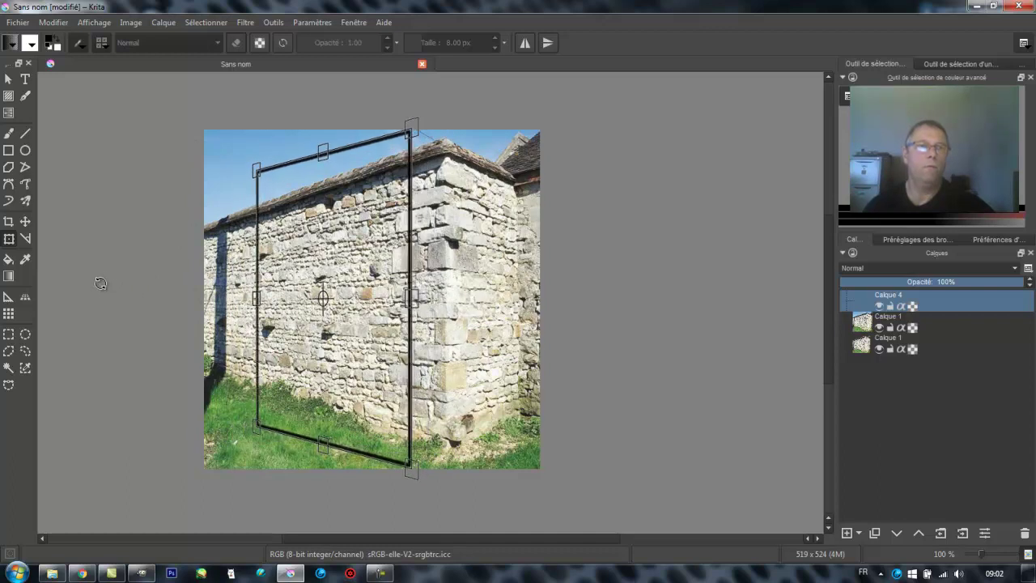
{"action": "left_click_drag", "start_coordinate": [257, 299], "coordinate": [206, 297]}
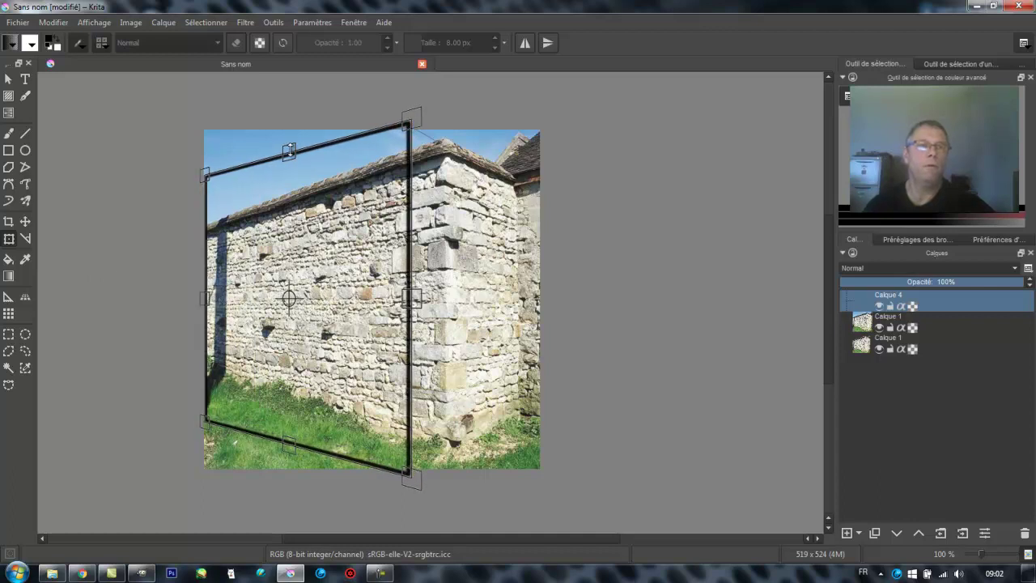
{"action": "left_click_drag", "start_coordinate": [289, 152], "coordinate": [289, 193]}
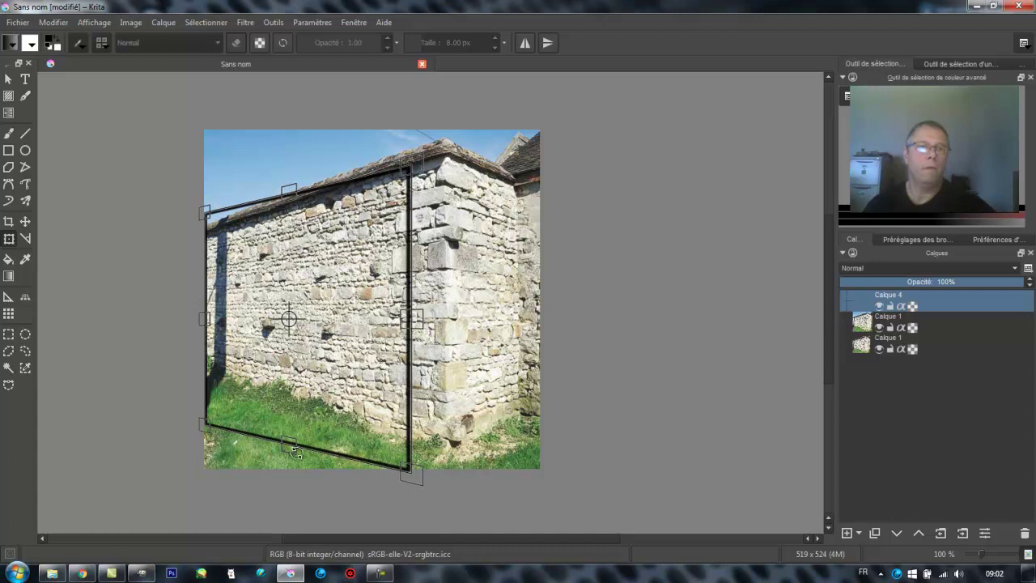
{"action": "left_click_drag", "start_coordinate": [289, 441], "coordinate": [289, 416]}
{"action": "left_click_drag", "start_coordinate": [409, 306], "coordinate": [443, 306]}
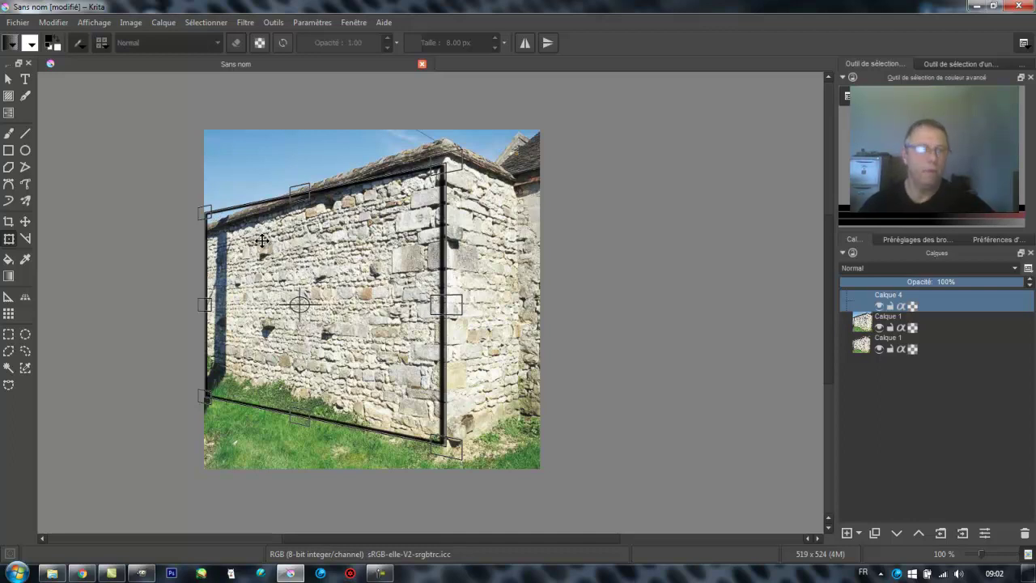
{"action": "key", "text": "ctrl+z"}
{"action": "key", "text": "ctrl+z"}
{"action": "key", "text": "ctrl+z"}
{"action": "key", "text": "ctrl+z"}
{"action": "key", "text": "ctrl+z"}
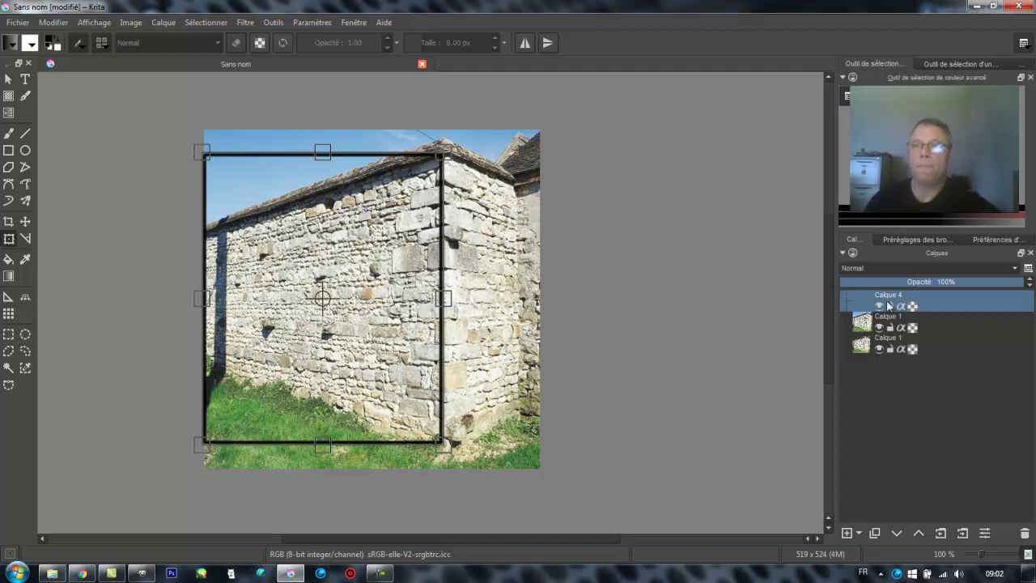
Step: Add Masque de transformation to Calque 4 and show transform handles around the frame
{"action": "right_click", "coordinate": [939, 302]}
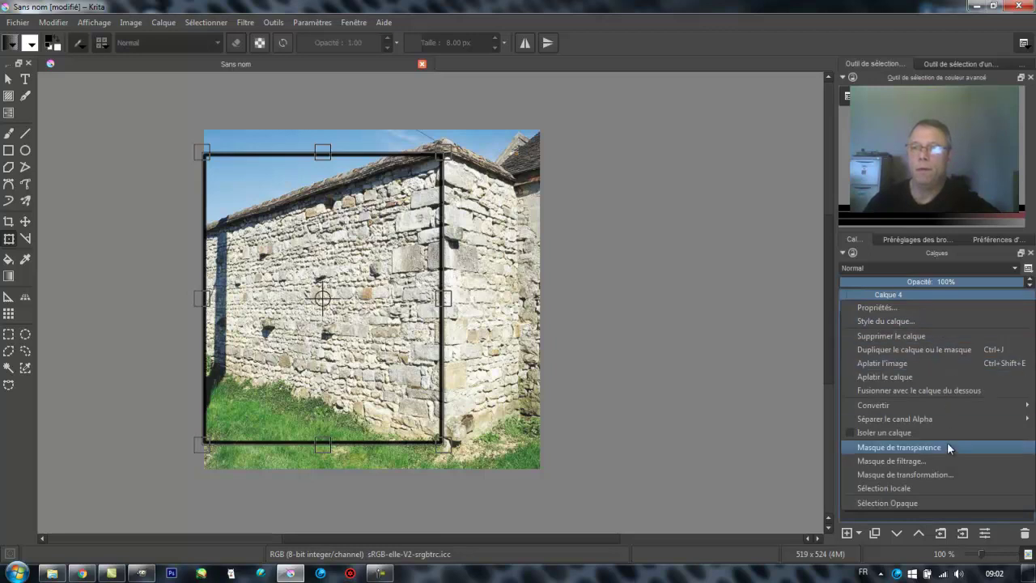
{"action": "left_click", "coordinate": [913, 474]}
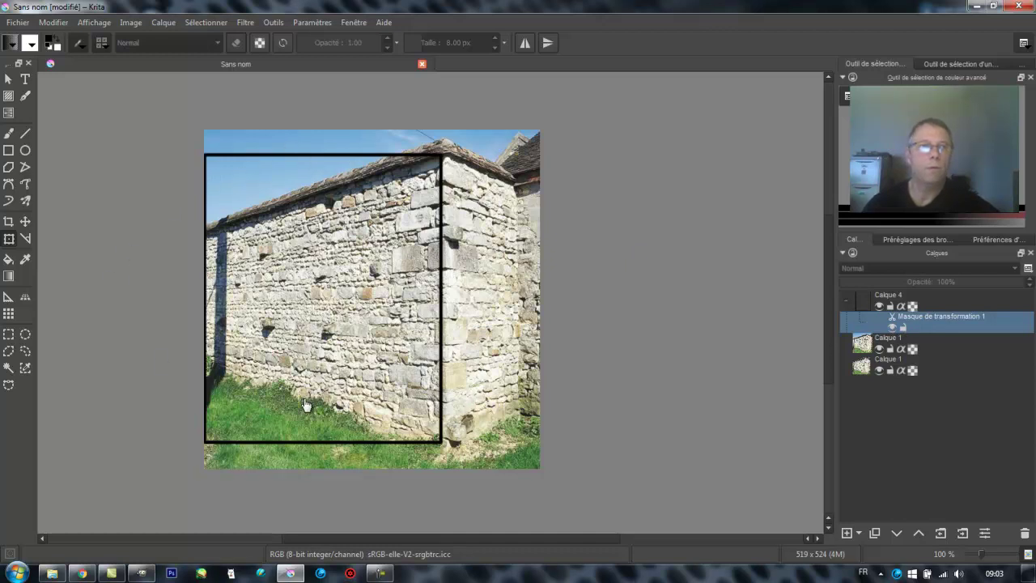
{"action": "left_click", "coordinate": [9, 239]}
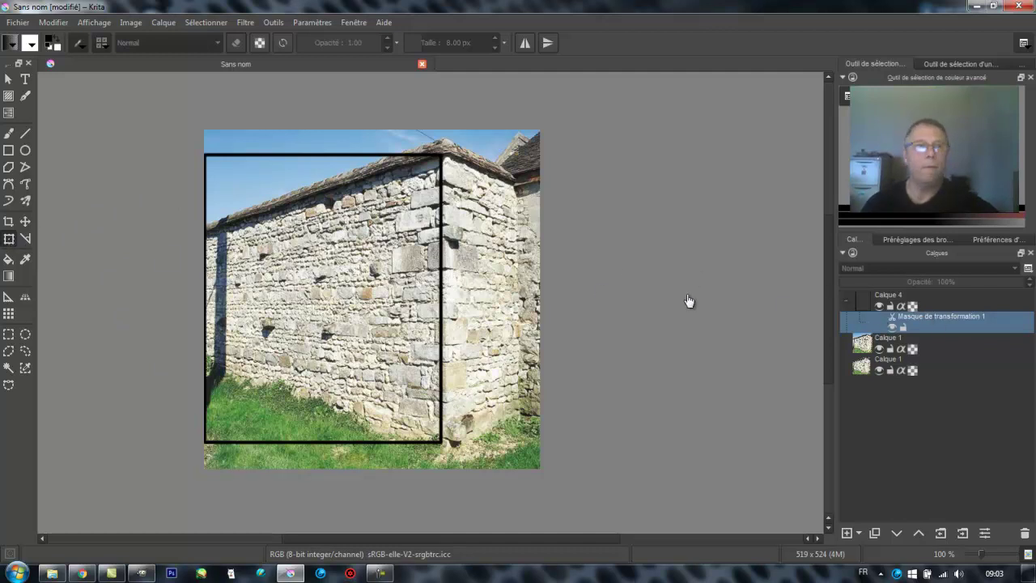
{"action": "left_click", "coordinate": [371, 232]}
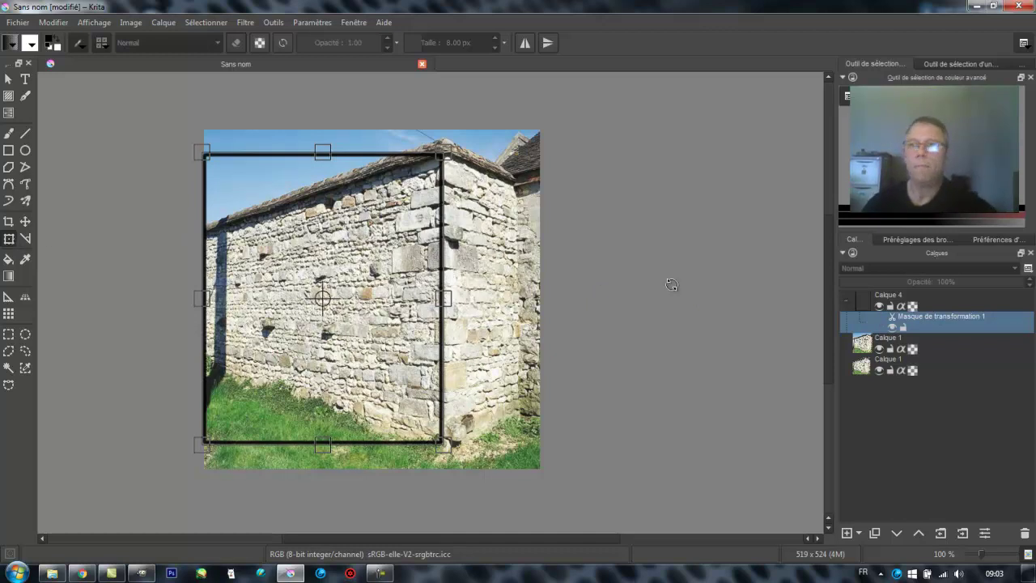
Step: Switch the transform to Perspective and drag the left corners to follow the wall's slant
{"action": "left_click", "coordinate": [992, 240]}
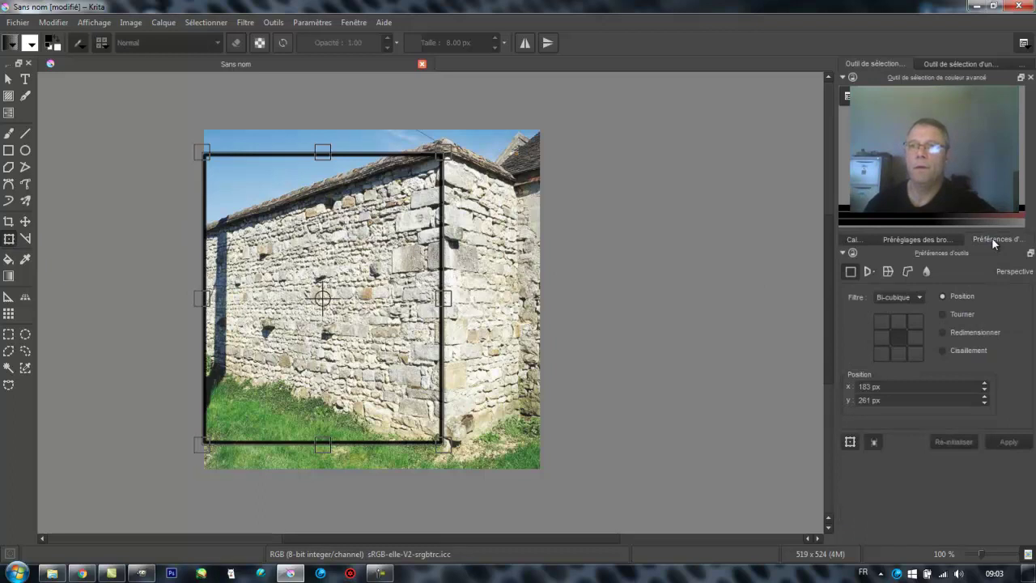
{"action": "left_click", "coordinate": [868, 272]}
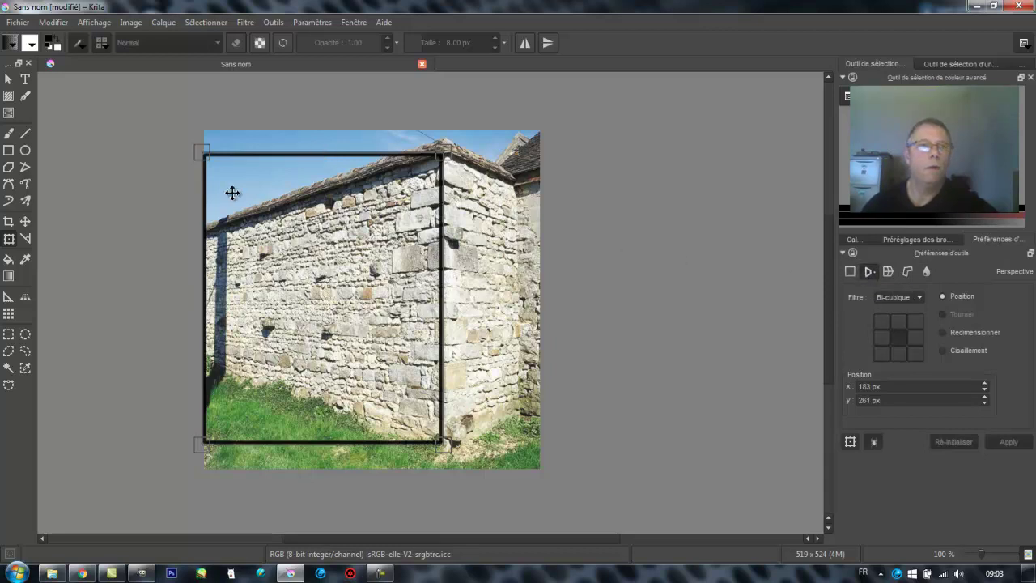
{"action": "left_click_drag", "start_coordinate": [204, 156], "coordinate": [203, 234]}
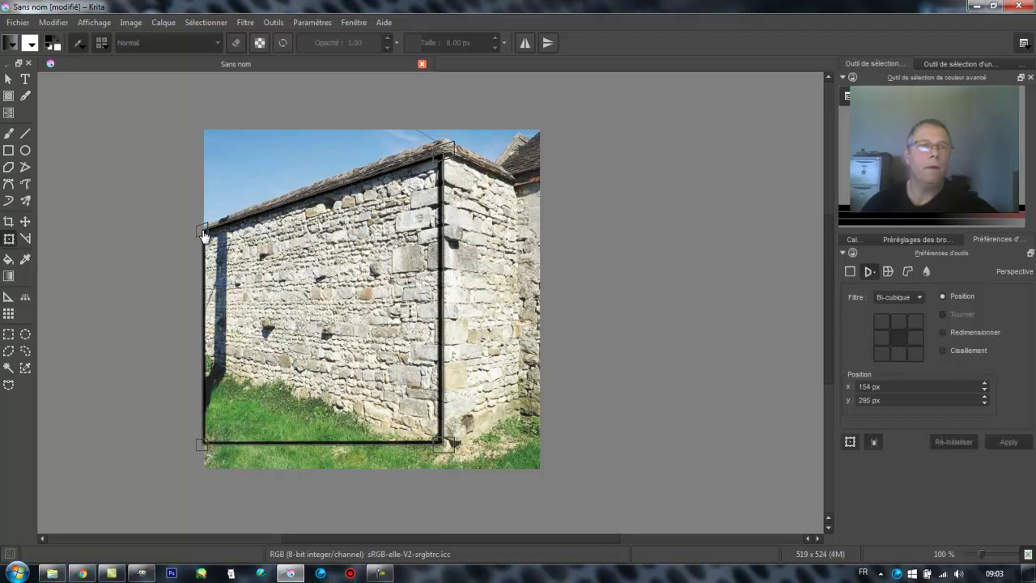
{"action": "left_click_drag", "start_coordinate": [204, 234], "coordinate": [204, 237]}
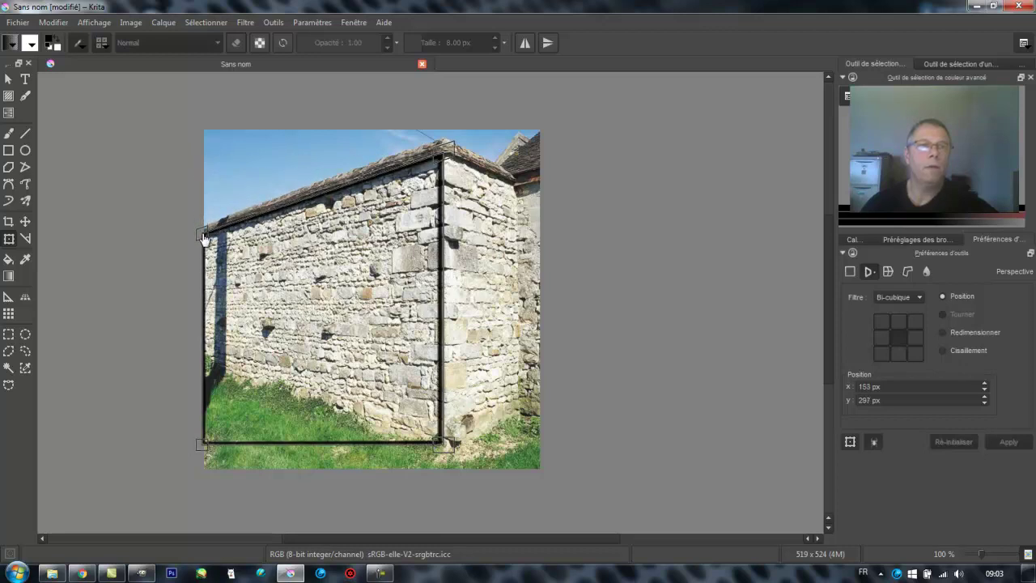
{"action": "left_click_drag", "start_coordinate": [203, 444], "coordinate": [204, 374]}
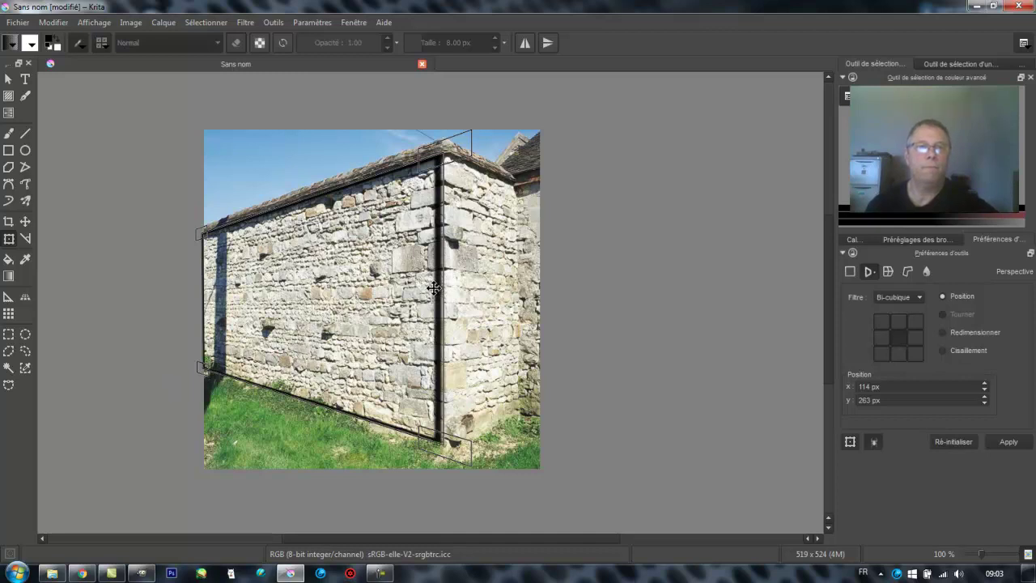
{"action": "left_click_drag", "start_coordinate": [448, 289], "coordinate": [454, 295]}
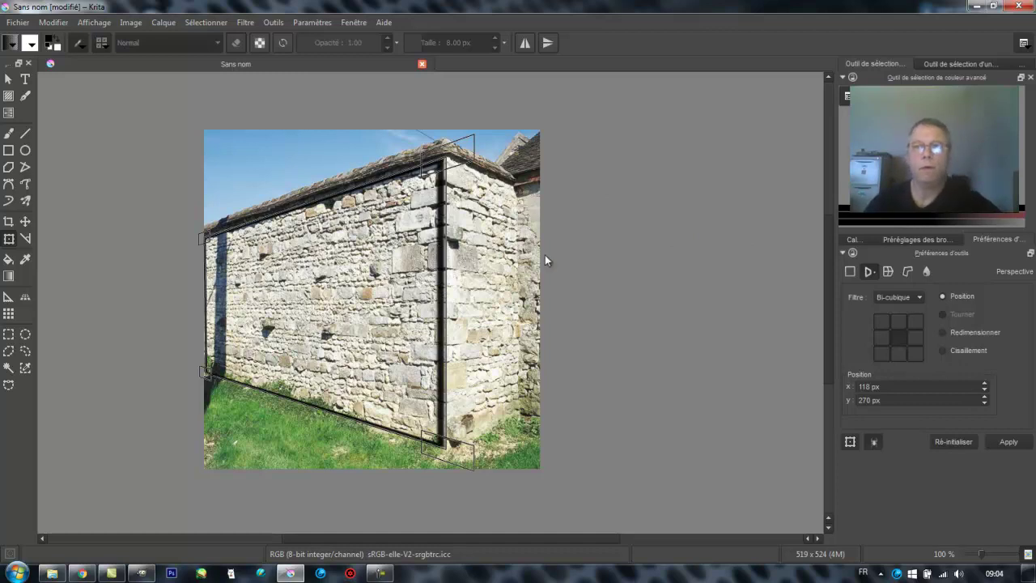
{"action": "left_click", "coordinate": [888, 272]}
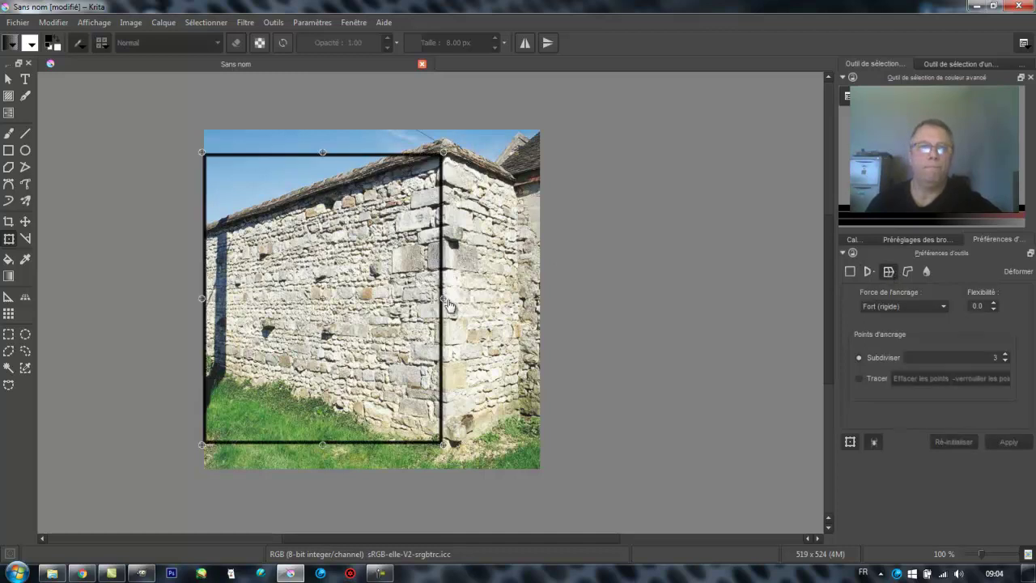
{"action": "left_click_drag", "start_coordinate": [444, 299], "coordinate": [493, 299]}
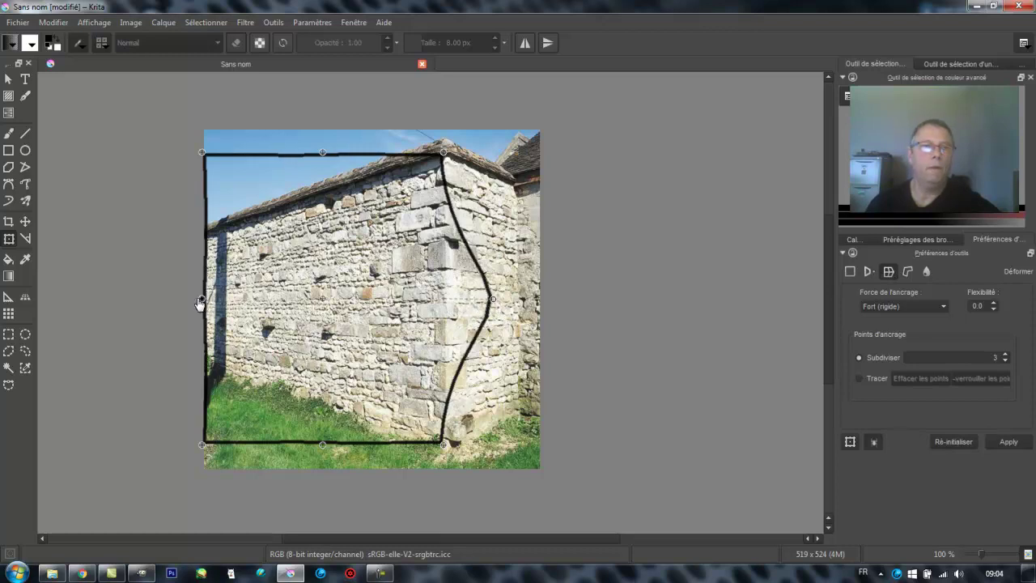
{"action": "left_click_drag", "start_coordinate": [203, 301], "coordinate": [159, 291]}
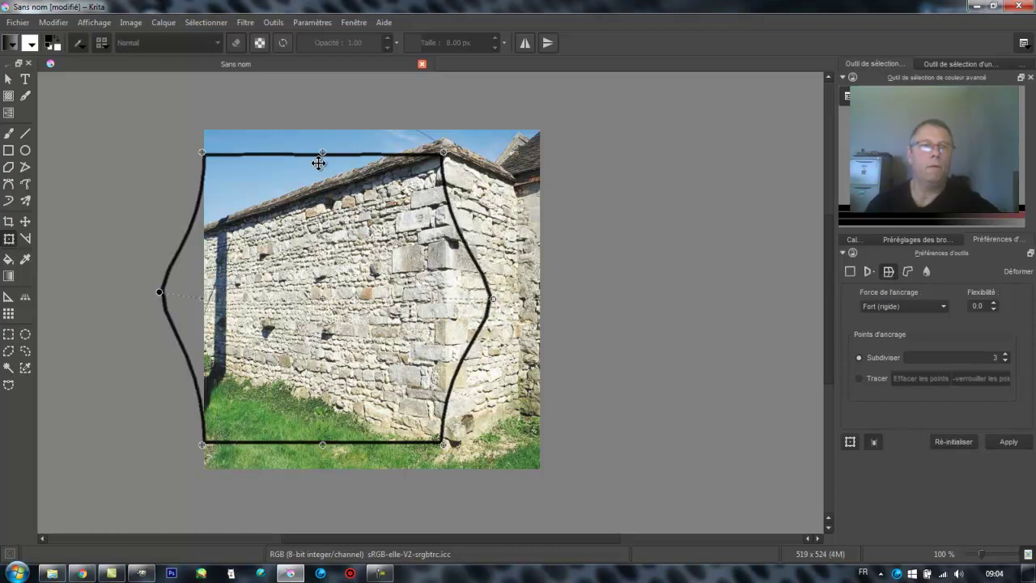
{"action": "left_click_drag", "start_coordinate": [323, 154], "coordinate": [320, 219]}
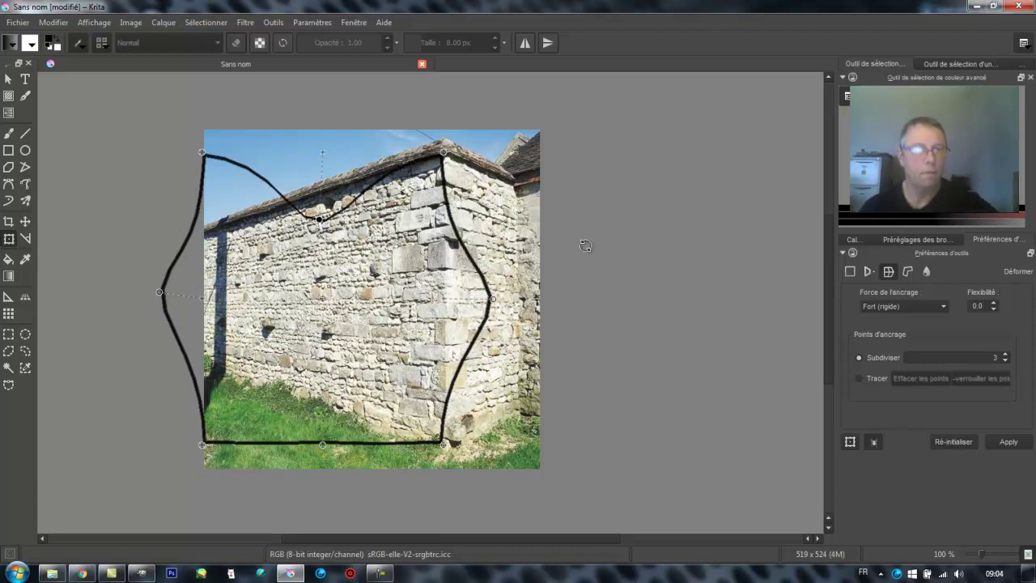
{"action": "key", "text": "ctrl+z"}
{"action": "key", "text": "ctrl+z"}
{"action": "key", "text": "ctrl+z"}
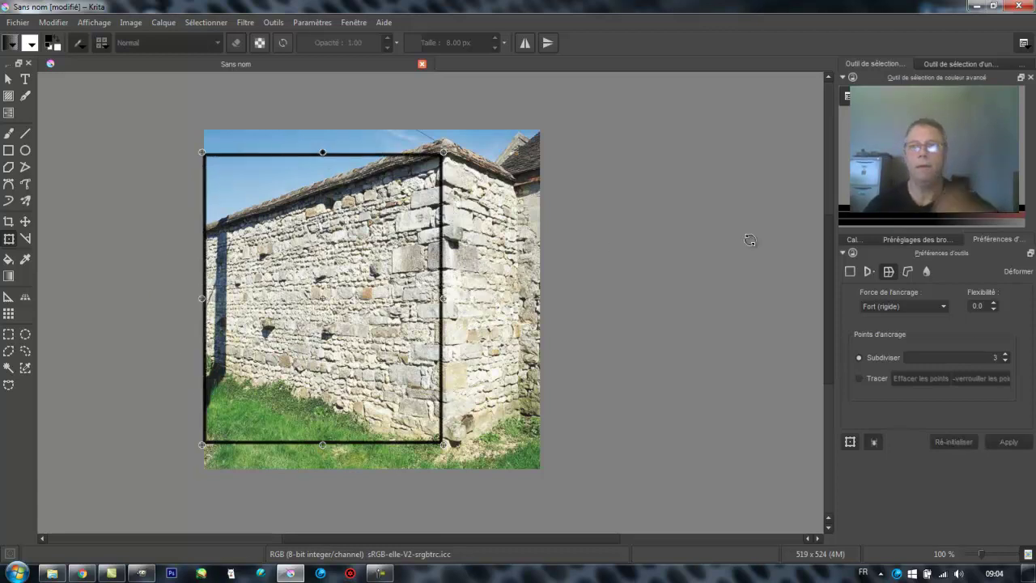
Step: Switch the transform to Cage mode and place cage points around the frame
{"action": "left_click", "coordinate": [907, 272]}
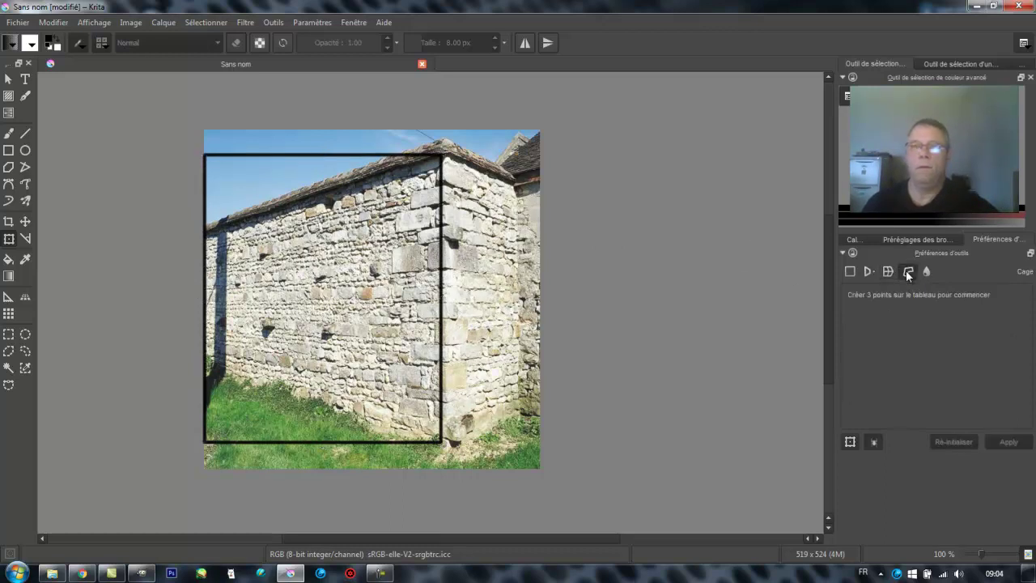
{"action": "left_click", "coordinate": [204, 144]}
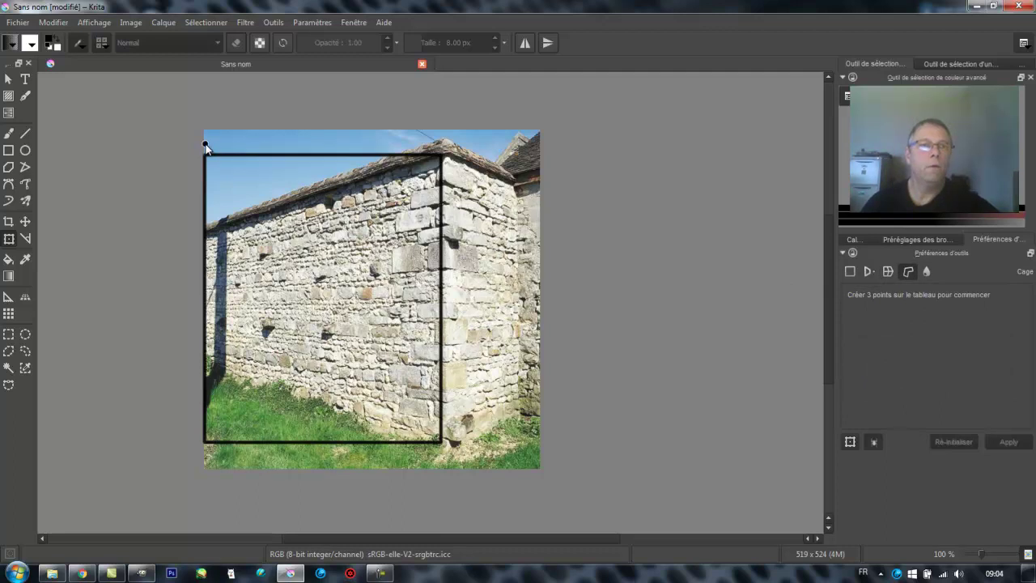
{"action": "left_click", "coordinate": [451, 143]}
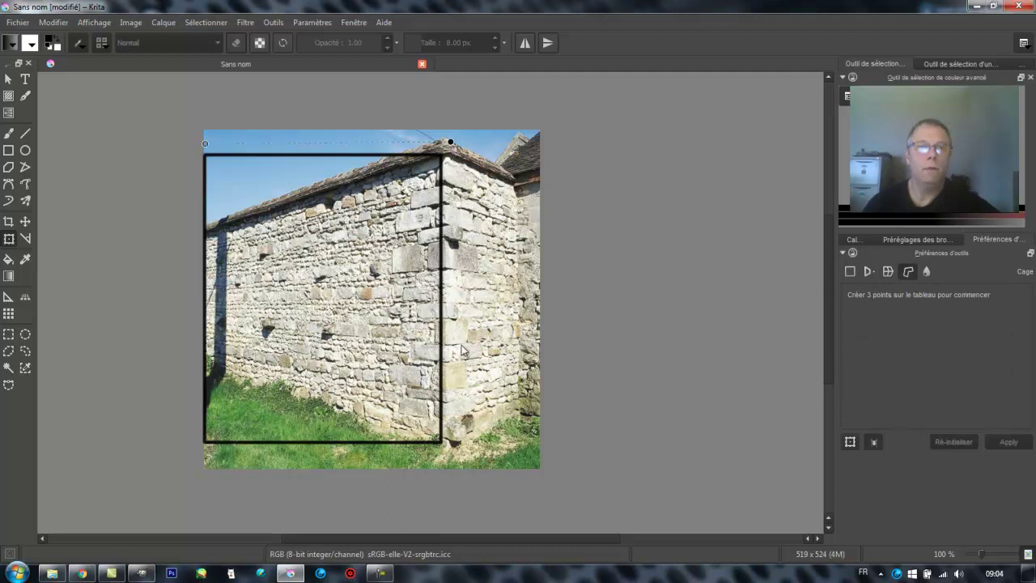
{"action": "left_click", "coordinate": [451, 449]}
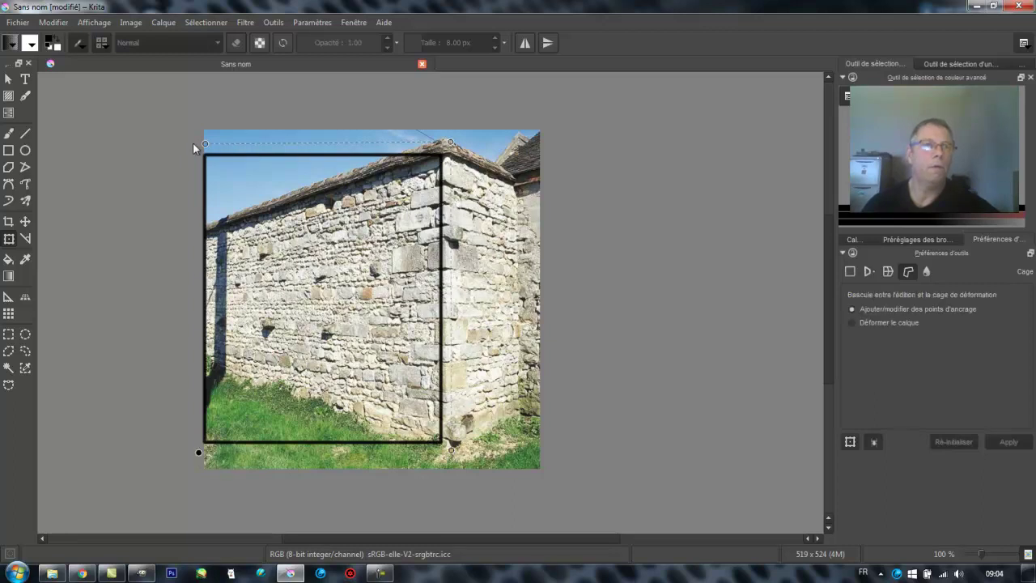
{"action": "left_click", "coordinate": [204, 144]}
Step: Drag the cage to shift the frame right and pull the right side inward
{"action": "left_click_drag", "start_coordinate": [438, 293], "coordinate": [467, 298]}
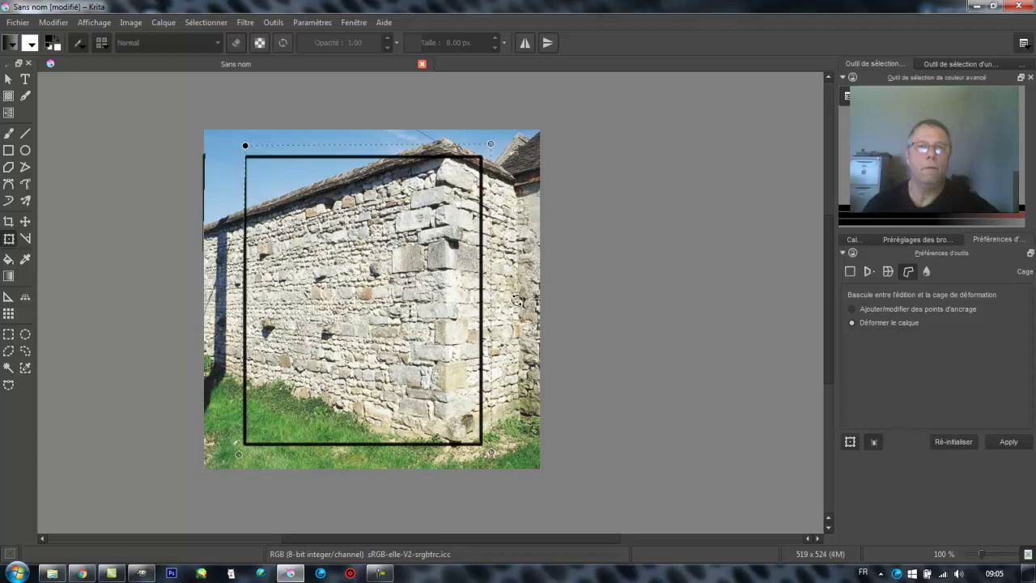
{"action": "left_click", "coordinate": [493, 146]}
{"action": "left_click_drag", "start_coordinate": [528, 174], "coordinate": [519, 202]}
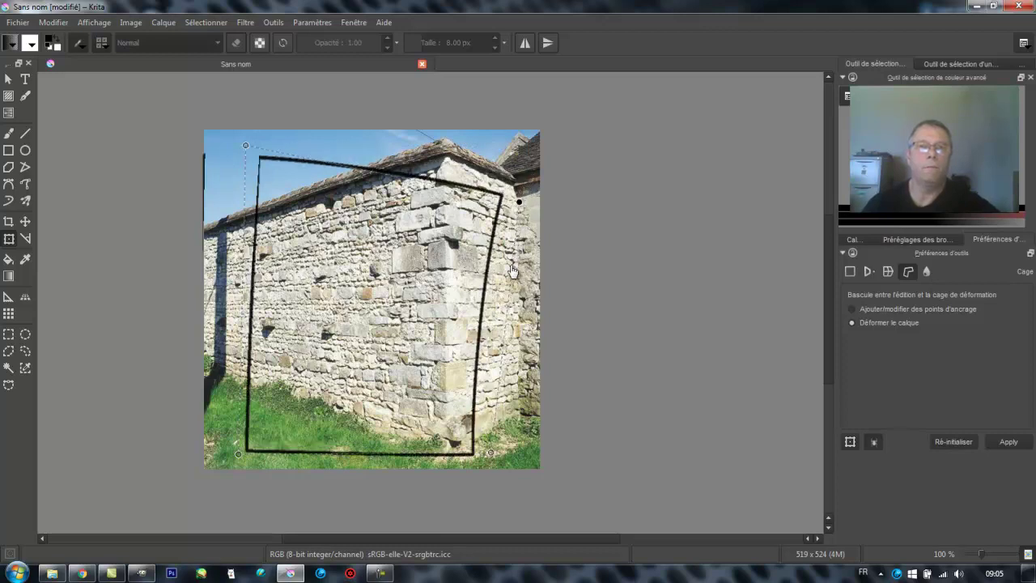
{"action": "left_click_drag", "start_coordinate": [511, 267], "coordinate": [508, 267]}
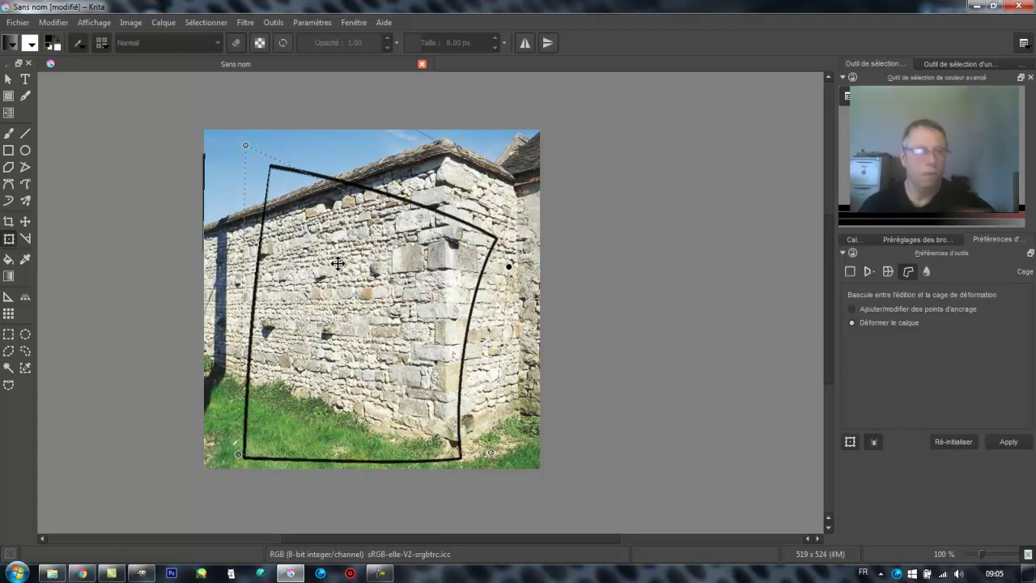
Step: Hide and delete the warped transformation mask in the Layers docker
{"action": "left_click", "coordinate": [856, 240]}
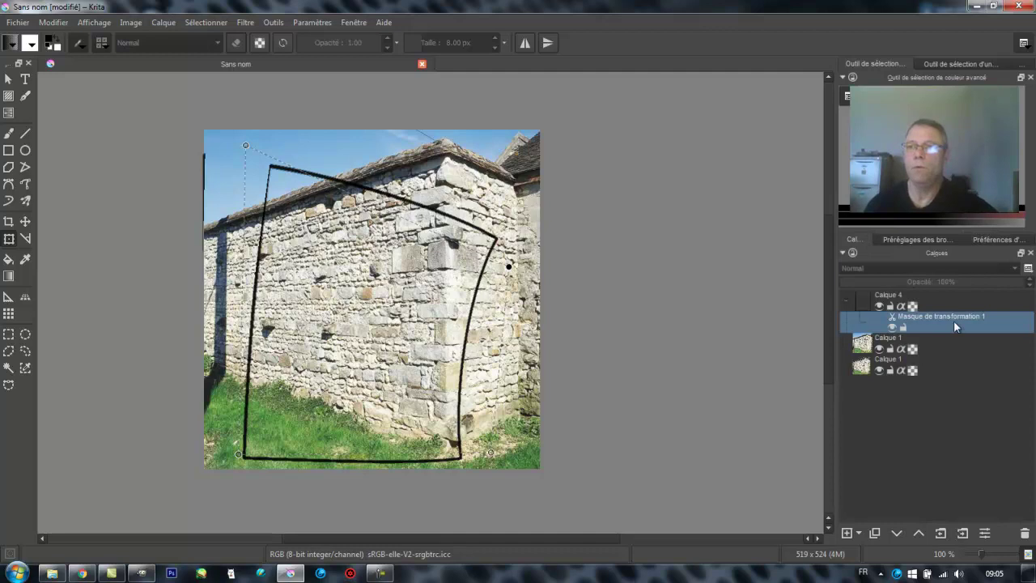
{"action": "left_click", "coordinate": [894, 327]}
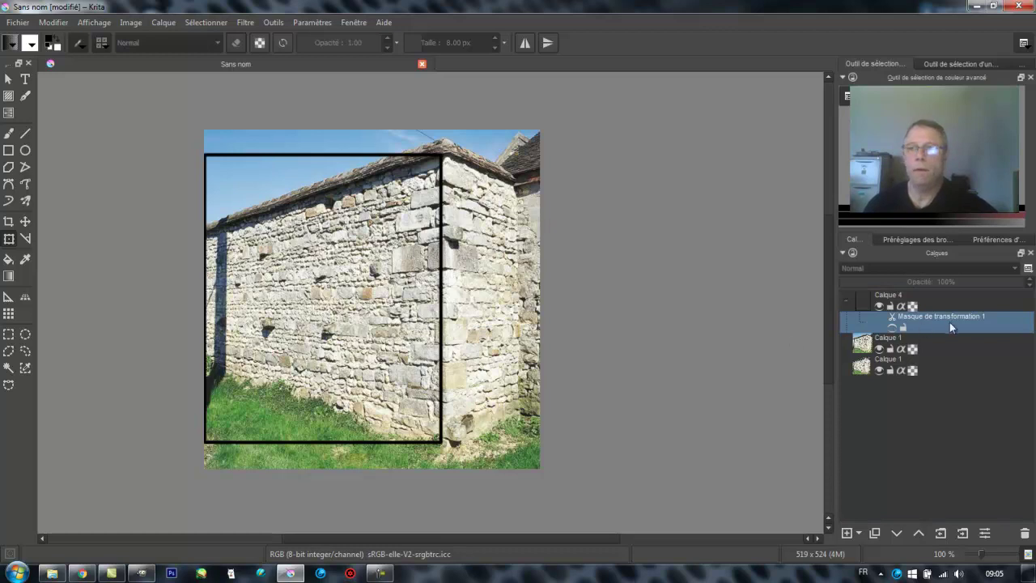
{"action": "left_click", "coordinate": [1024, 532]}
Step: Add a fresh Masque de transformation to Calque 4 and select the Transform tool
{"action": "right_click", "coordinate": [940, 301]}
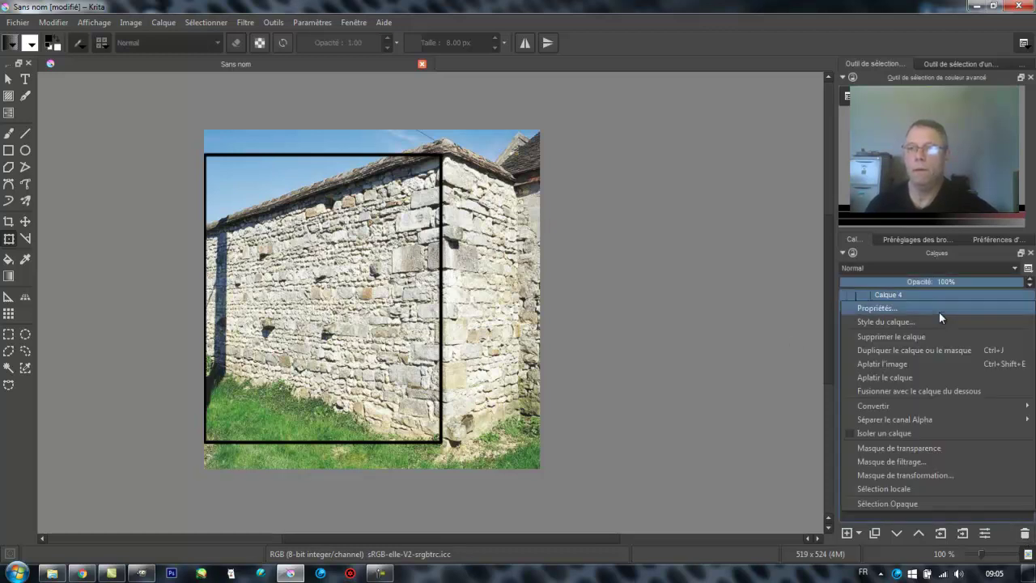
{"action": "left_click", "coordinate": [927, 475]}
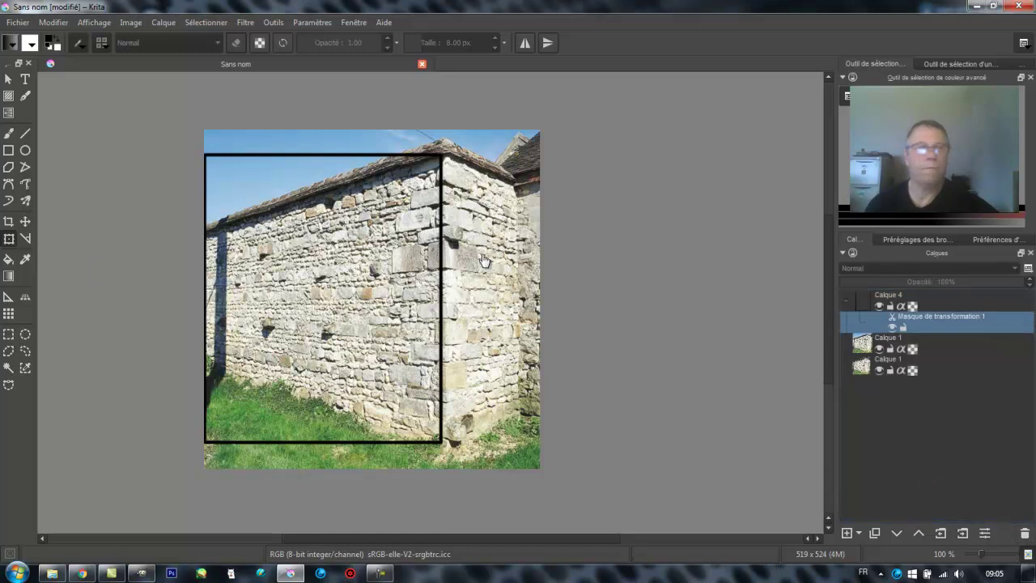
{"action": "left_click", "coordinate": [8, 239]}
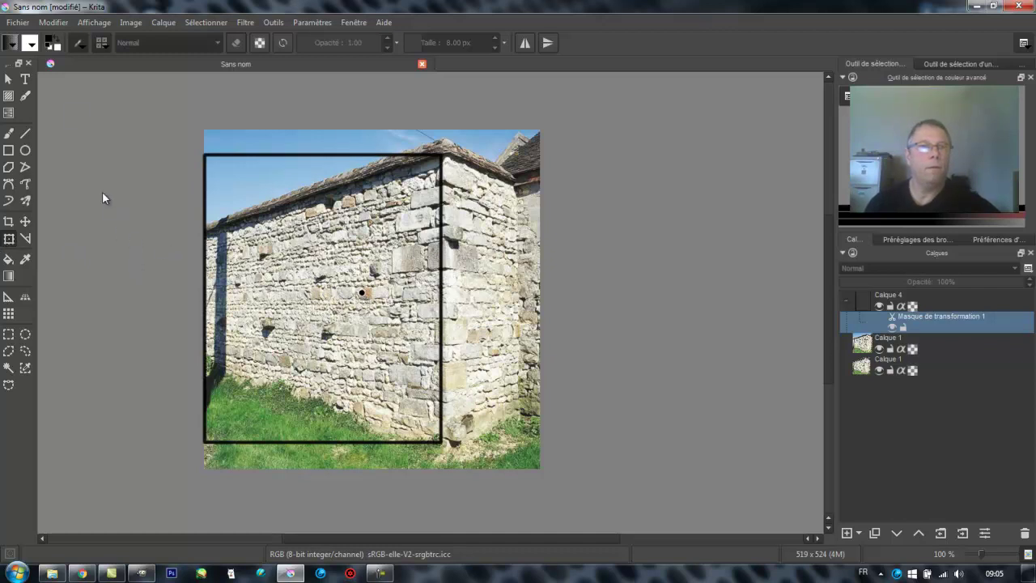
{"action": "left_click", "coordinate": [53, 23]}
{"action": "key", "text": "Escape"}
{"action": "left_click", "coordinate": [62, 24]}
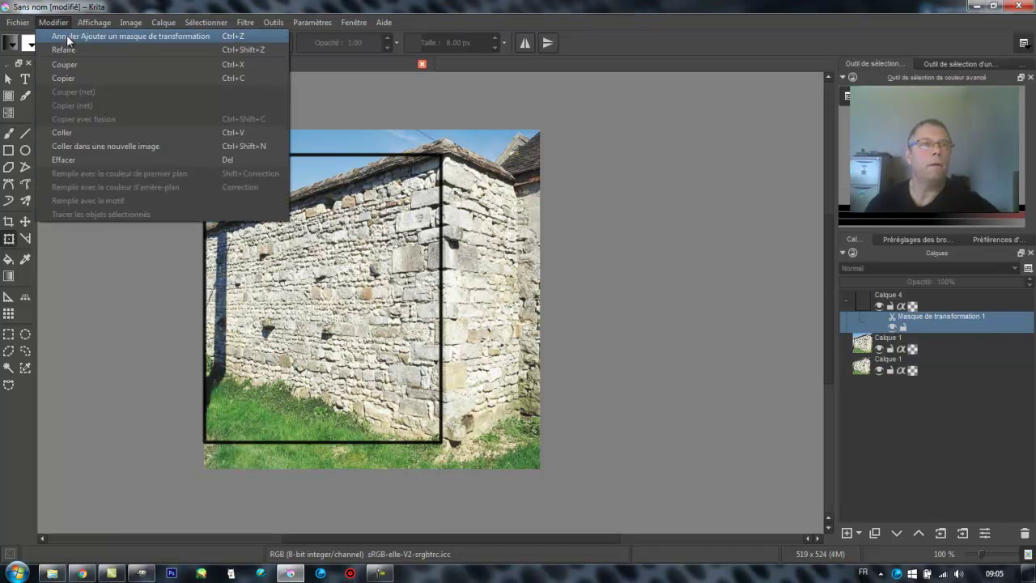
Step: Place a closed cage of points around the black frame in Tool Options
{"action": "left_click", "coordinate": [741, 303]}
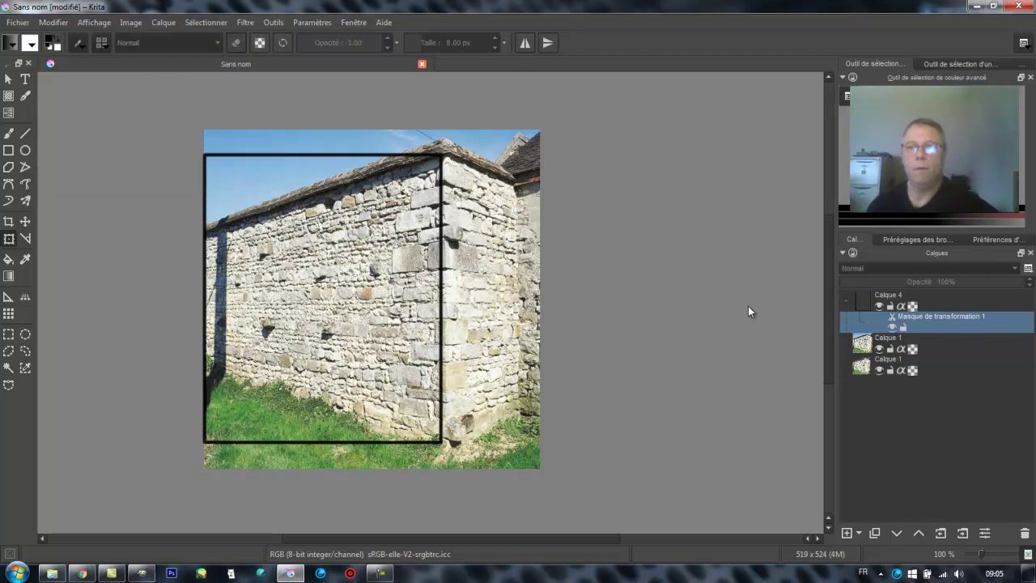
{"action": "left_click", "coordinate": [983, 239]}
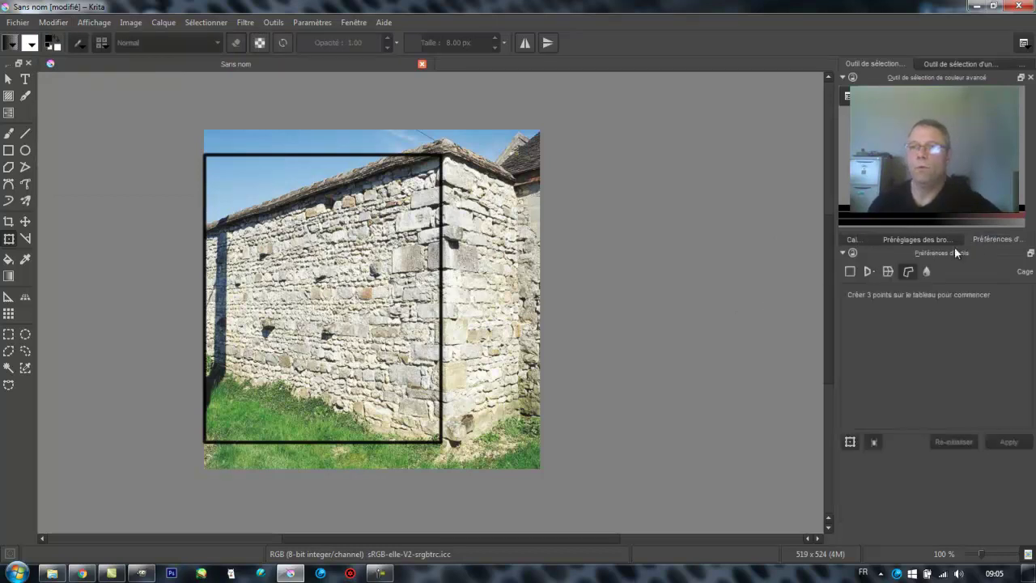
{"action": "left_click", "coordinate": [191, 144]}
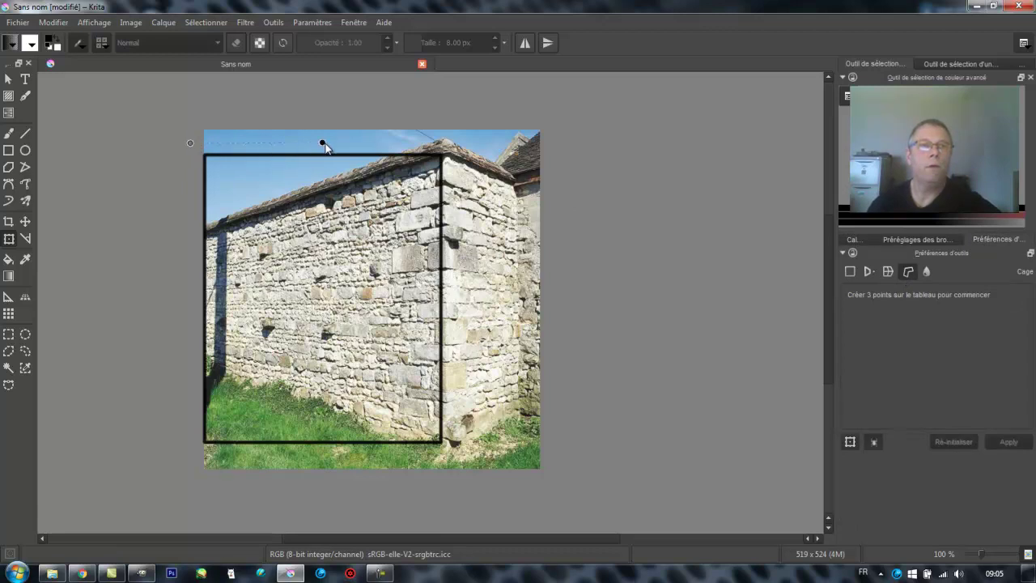
{"action": "left_click", "coordinate": [457, 147]}
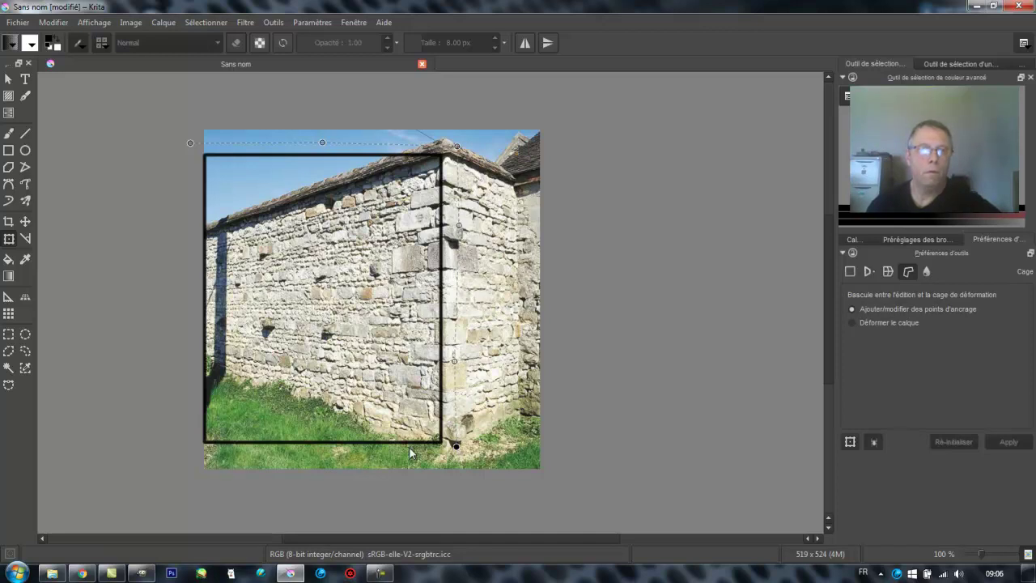
{"action": "left_click", "coordinate": [316, 449]}
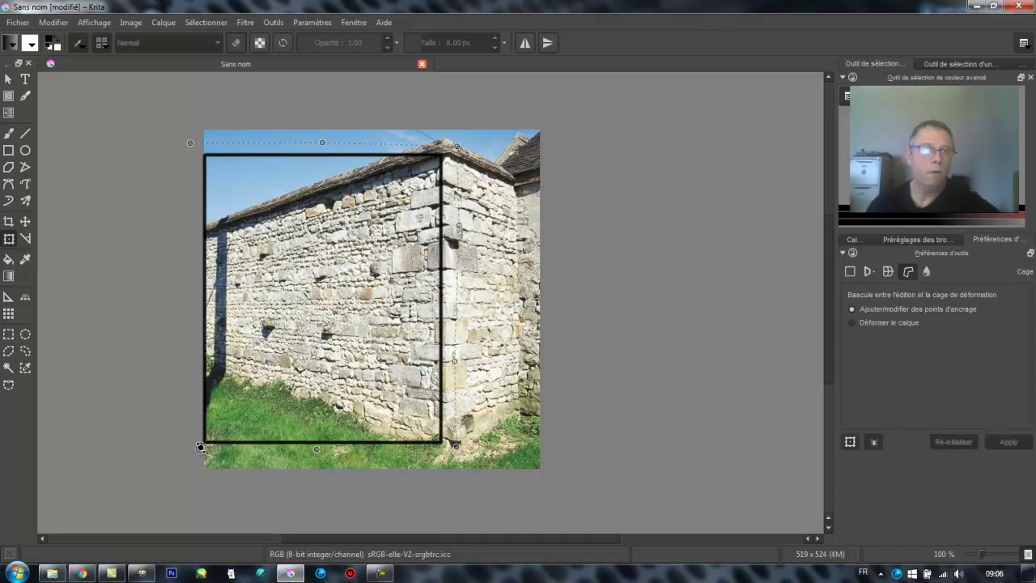
{"action": "left_click", "coordinate": [195, 371]}
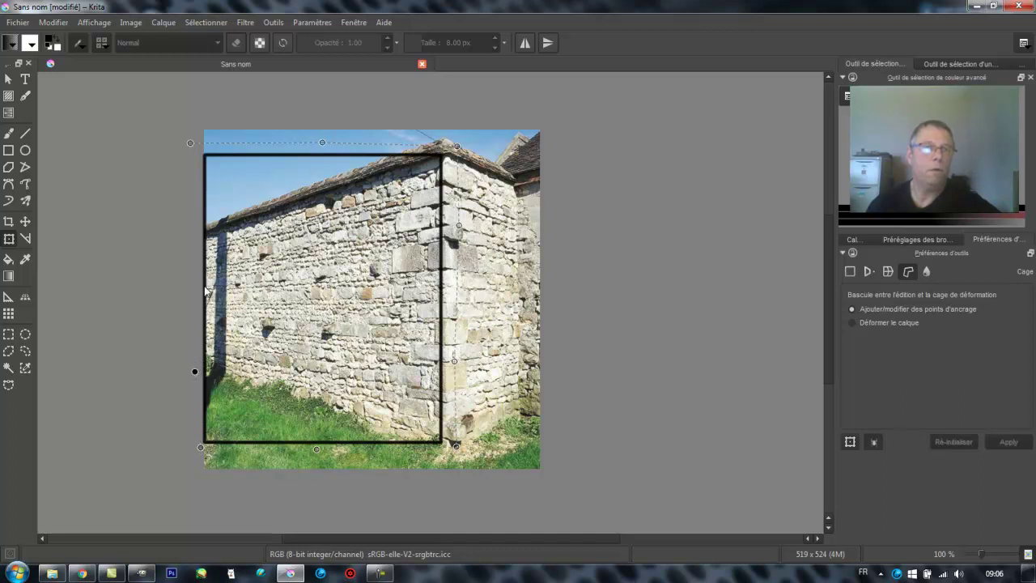
{"action": "left_click", "coordinate": [190, 142]}
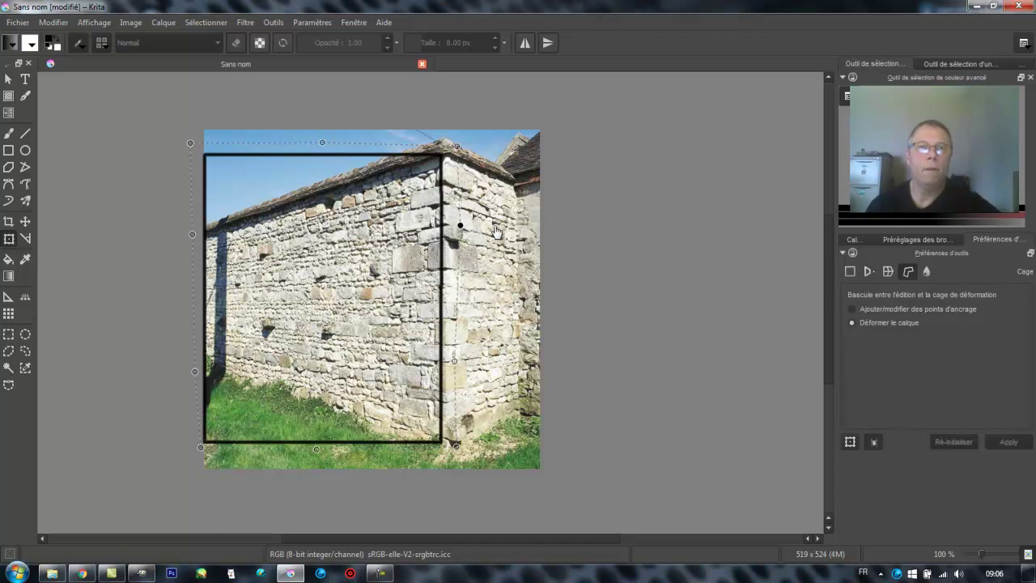
Step: Warp the frame's right and top edges, then delete the transformation mask
{"action": "left_click_drag", "start_coordinate": [495, 232], "coordinate": [523, 232]}
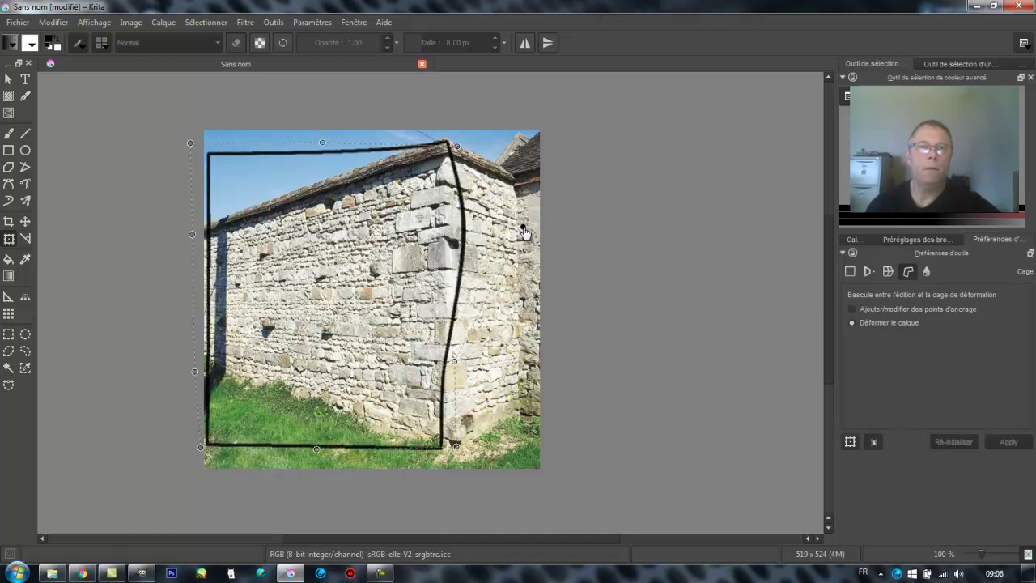
{"action": "left_click_drag", "start_coordinate": [454, 366], "coordinate": [383, 369]}
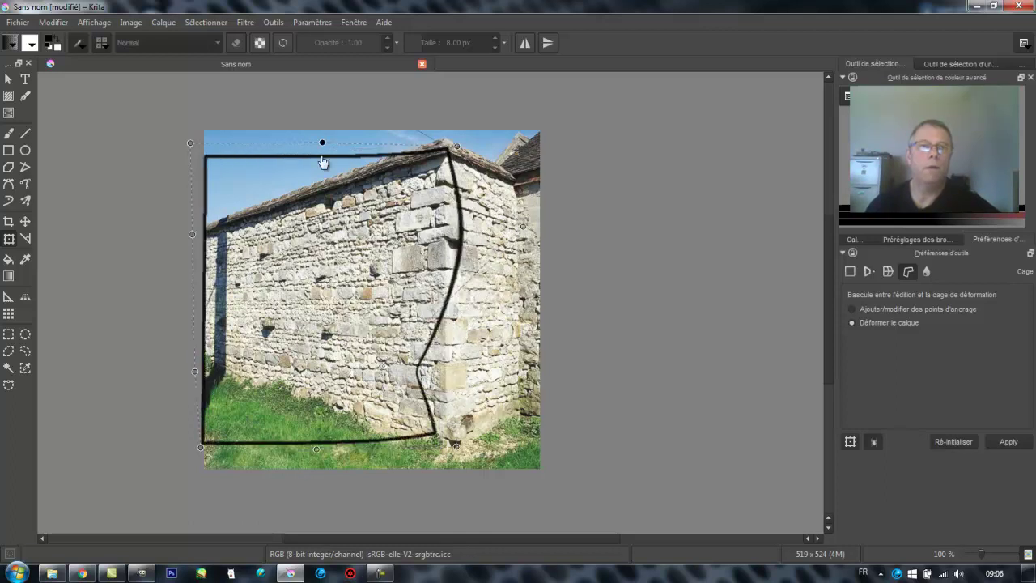
{"action": "left_click_drag", "start_coordinate": [322, 143], "coordinate": [321, 211]}
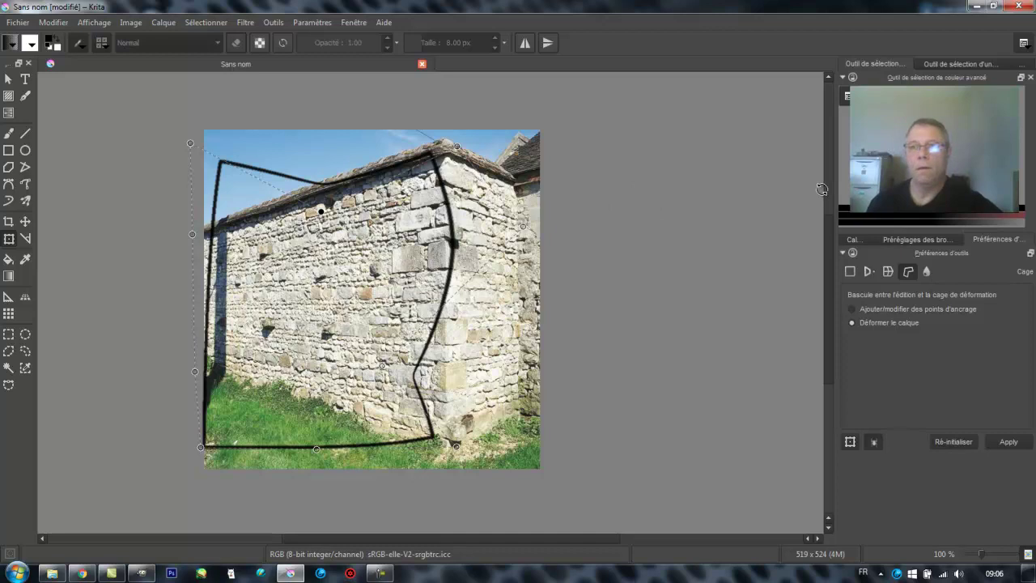
{"action": "left_click", "coordinate": [853, 239]}
{"action": "left_click", "coordinate": [1025, 533]}
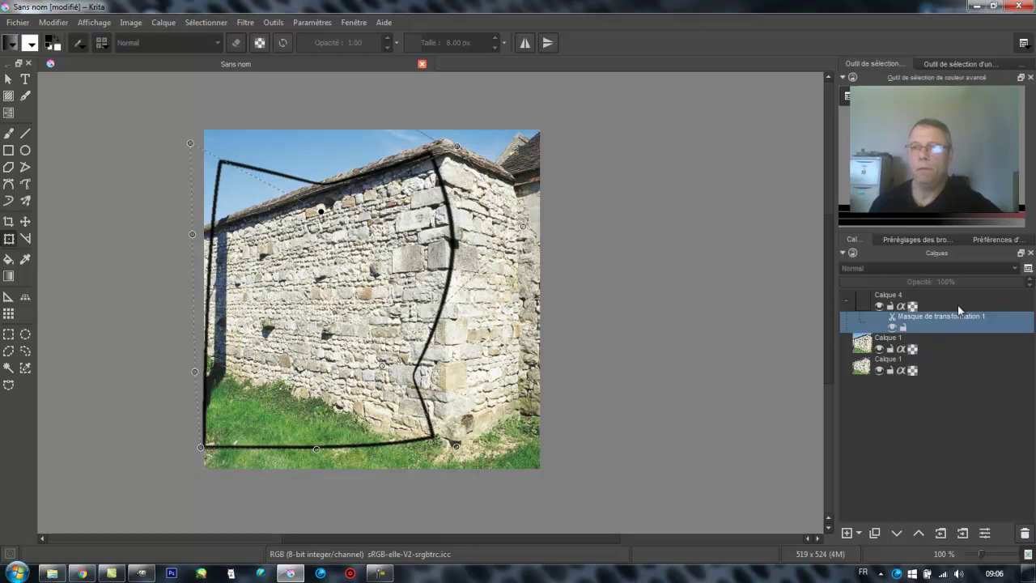
Step: Replace Calque 4 with Calque 5 and paint a black blob using Ink_circle_05 at 83.74 px
{"action": "left_click", "coordinate": [1025, 532]}
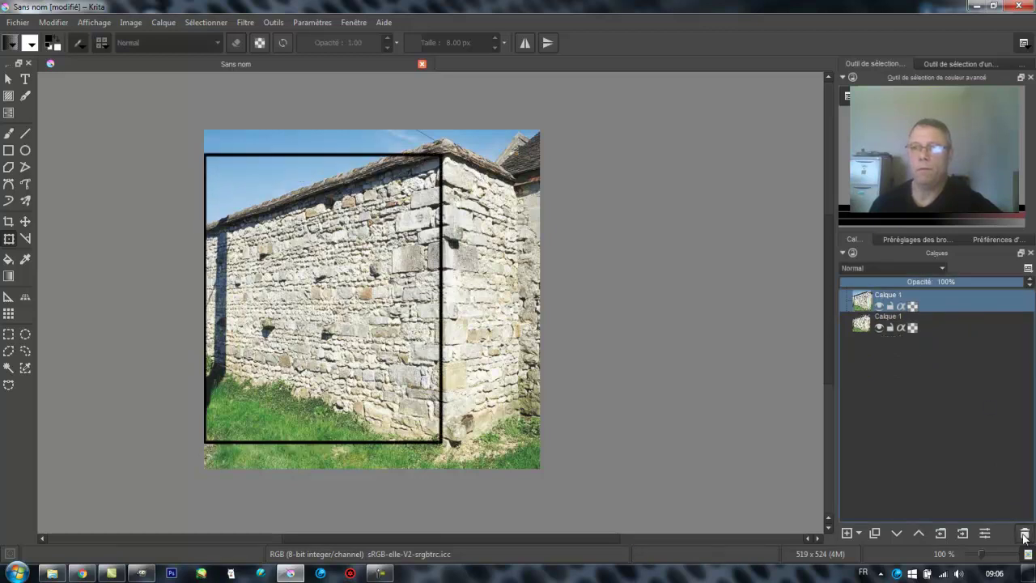
{"action": "left_click", "coordinate": [846, 532]}
{"action": "left_click", "coordinate": [9, 133]}
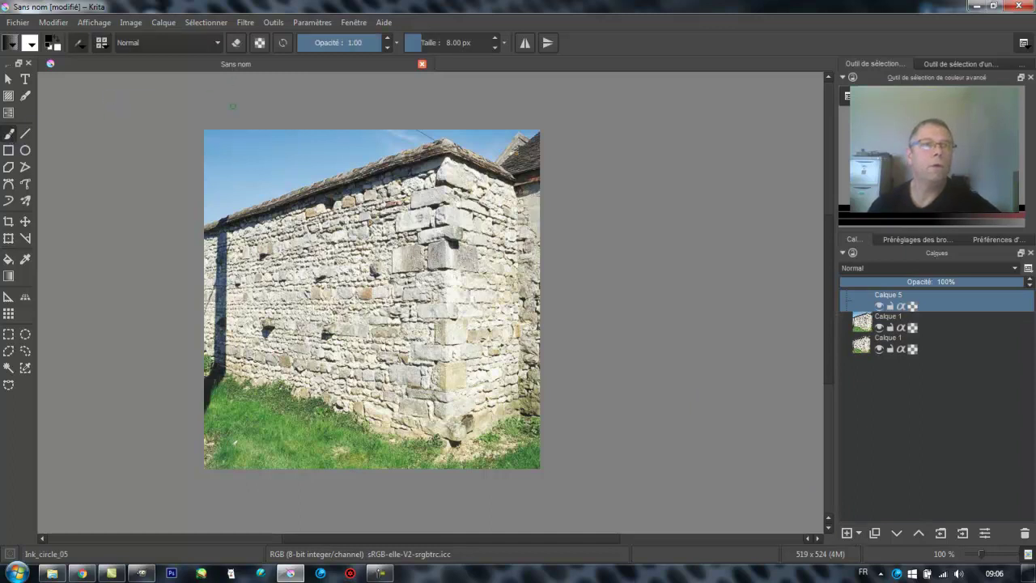
{"action": "left_click", "coordinate": [441, 44]}
{"action": "left_click_drag", "start_coordinate": [313, 243], "coordinate": [318, 255]}
{"action": "mouse_move", "coordinate": [309, 290]}
{"action": "left_mouse_down"}
{"action": "mouse_move", "coordinate": [336, 253]}
{"action": "mouse_move", "coordinate": [338, 279]}
{"action": "mouse_move", "coordinate": [364, 267]}
{"action": "left_mouse_up"}
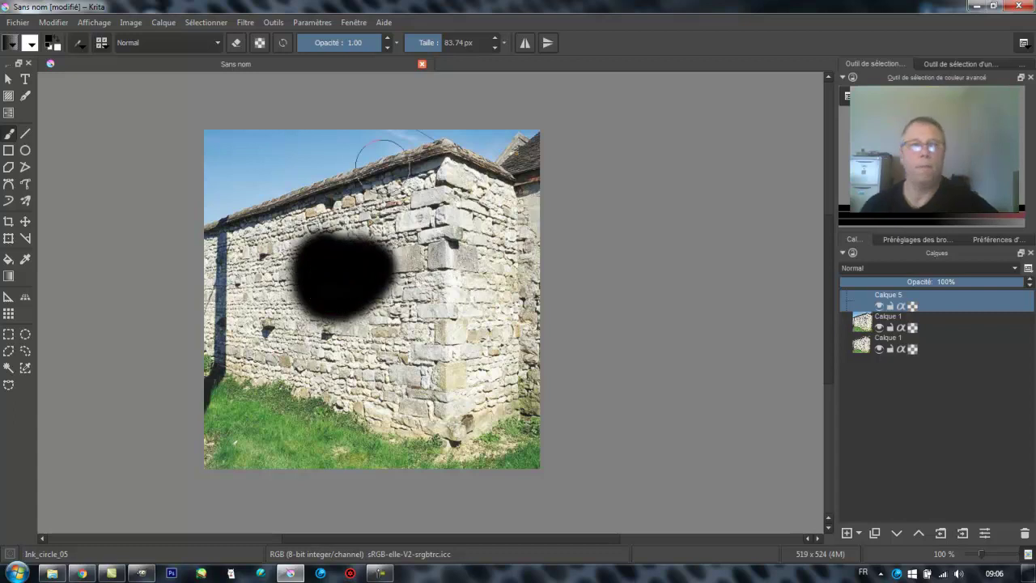
{"action": "right_click", "coordinate": [961, 306]}
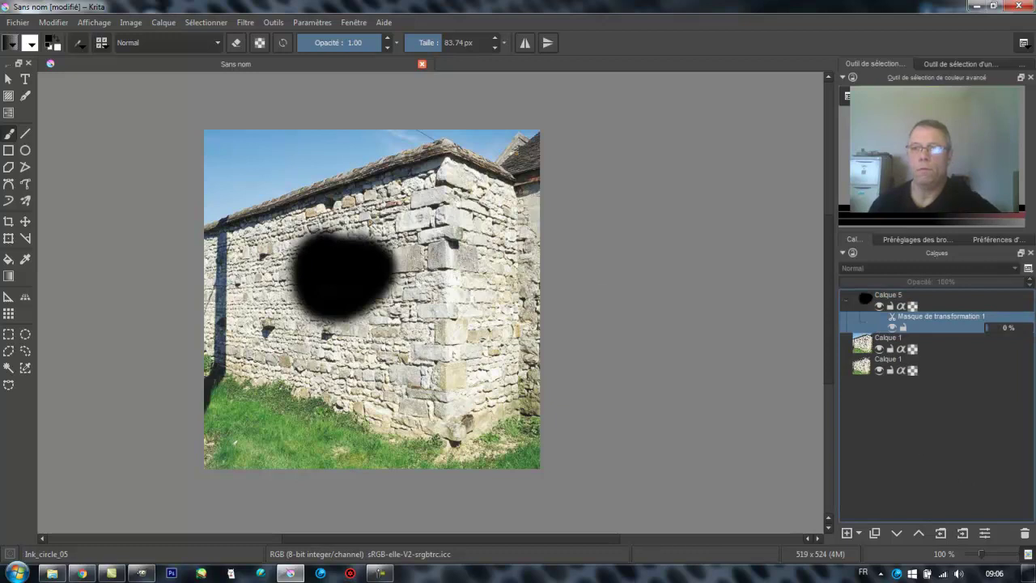
Step: Liquify the blob, notching top and bottom and pushing the lobes into butterfly wings
{"action": "left_click", "coordinate": [9, 238]}
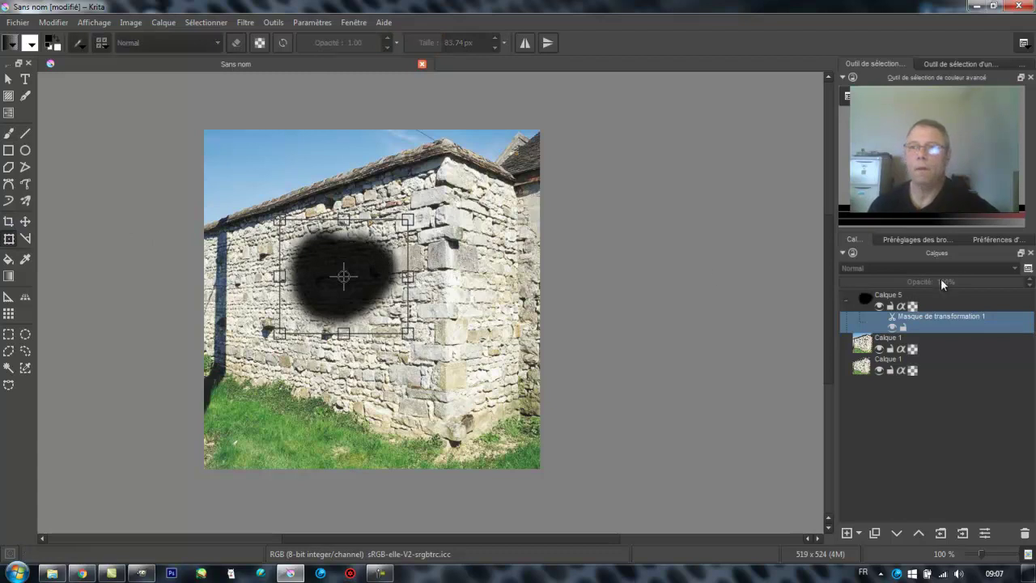
{"action": "left_click", "coordinate": [980, 239]}
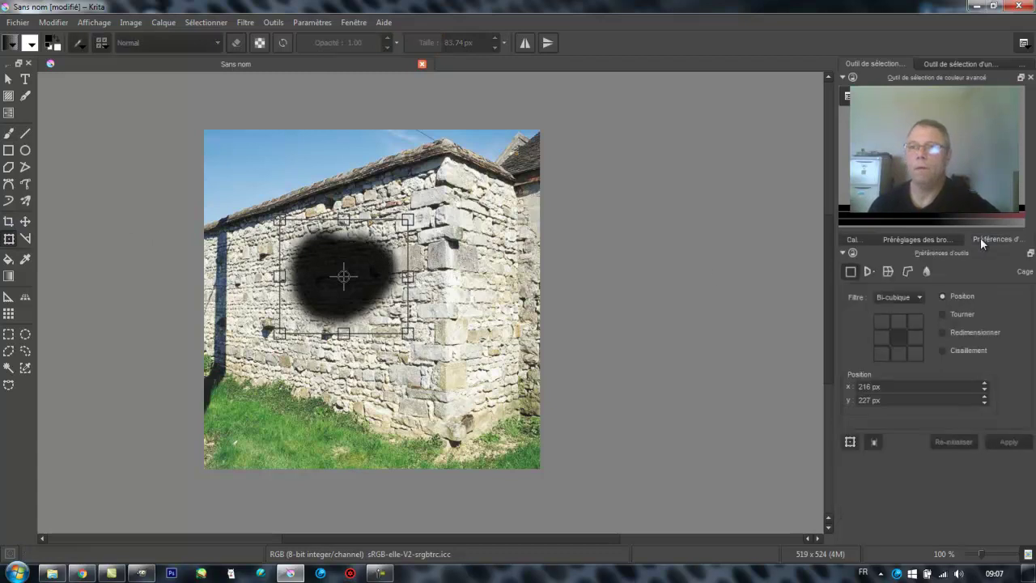
{"action": "left_click", "coordinate": [928, 271]}
{"action": "mouse_move", "coordinate": [364, 261]}
{"action": "left_mouse_down"}
{"action": "mouse_move", "coordinate": [403, 244]}
{"action": "mouse_move", "coordinate": [354, 268]}
{"action": "mouse_move", "coordinate": [381, 238]}
{"action": "mouse_move", "coordinate": [363, 250]}
{"action": "mouse_move", "coordinate": [351, 234]}
{"action": "mouse_move", "coordinate": [330, 242]}
{"action": "mouse_move", "coordinate": [330, 229]}
{"action": "mouse_move", "coordinate": [394, 242]}
{"action": "mouse_move", "coordinate": [389, 270]}
{"action": "mouse_move", "coordinate": [364, 287]}
{"action": "mouse_move", "coordinate": [365, 307]}
{"action": "mouse_move", "coordinate": [331, 305]}
{"action": "mouse_move", "coordinate": [306, 273]}
{"action": "left_mouse_up"}
{"action": "left_click_drag", "start_coordinate": [346, 191], "coordinate": [345, 276]}
{"action": "mouse_move", "coordinate": [348, 326]}
{"action": "left_mouse_down"}
{"action": "mouse_move", "coordinate": [352, 270]}
{"action": "mouse_move", "coordinate": [360, 299]}
{"action": "left_mouse_up"}
{"action": "mouse_move", "coordinate": [437, 246]}
{"action": "left_mouse_down"}
{"action": "mouse_move", "coordinate": [310, 276]}
{"action": "mouse_move", "coordinate": [304, 295]}
{"action": "left_mouse_up"}
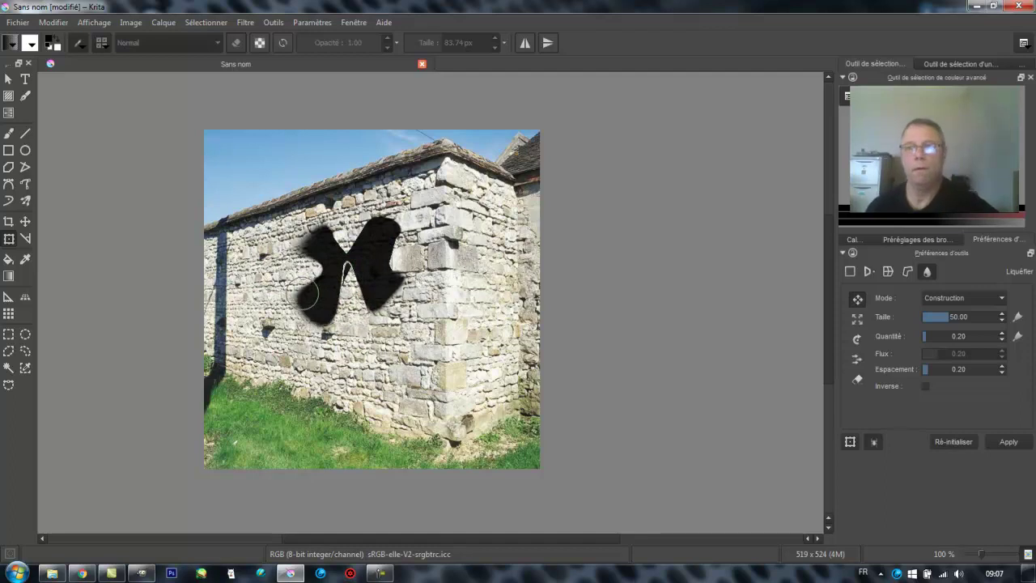
{"action": "key", "text": "Return"}
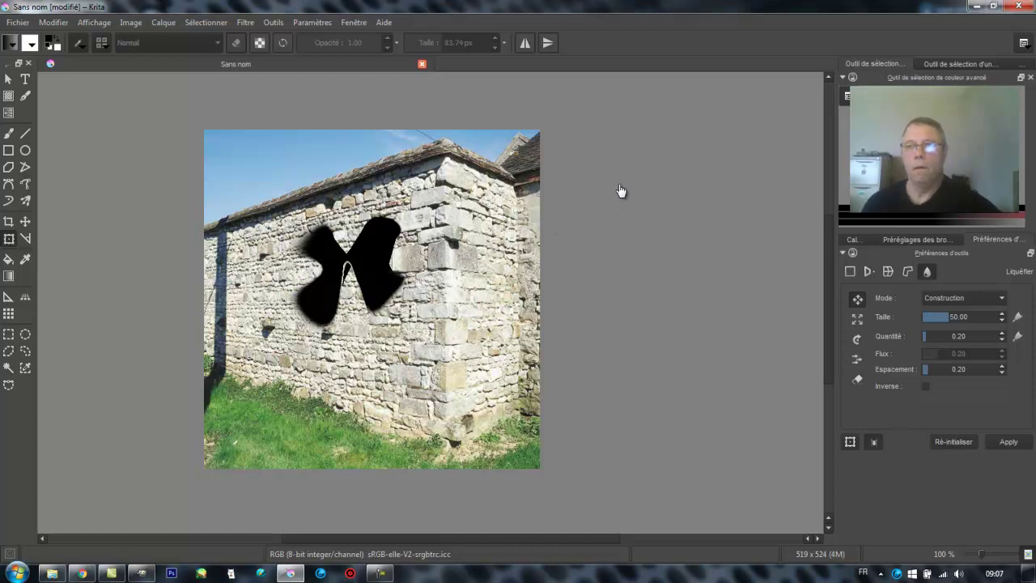
Step: Delete the Calque 5 butterfly layer along with its mask
{"action": "left_click", "coordinate": [847, 238]}
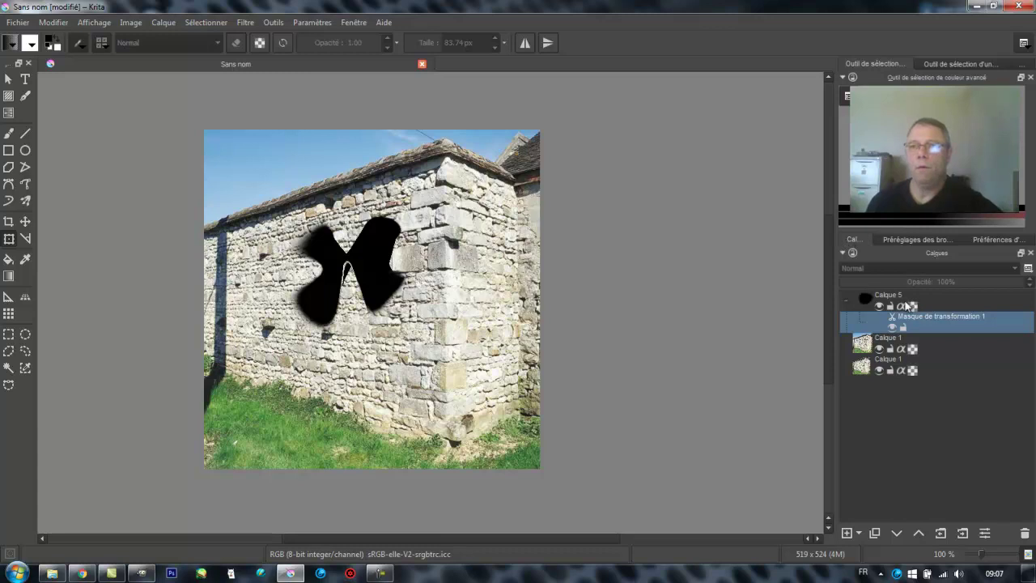
{"action": "left_click", "coordinate": [907, 305]}
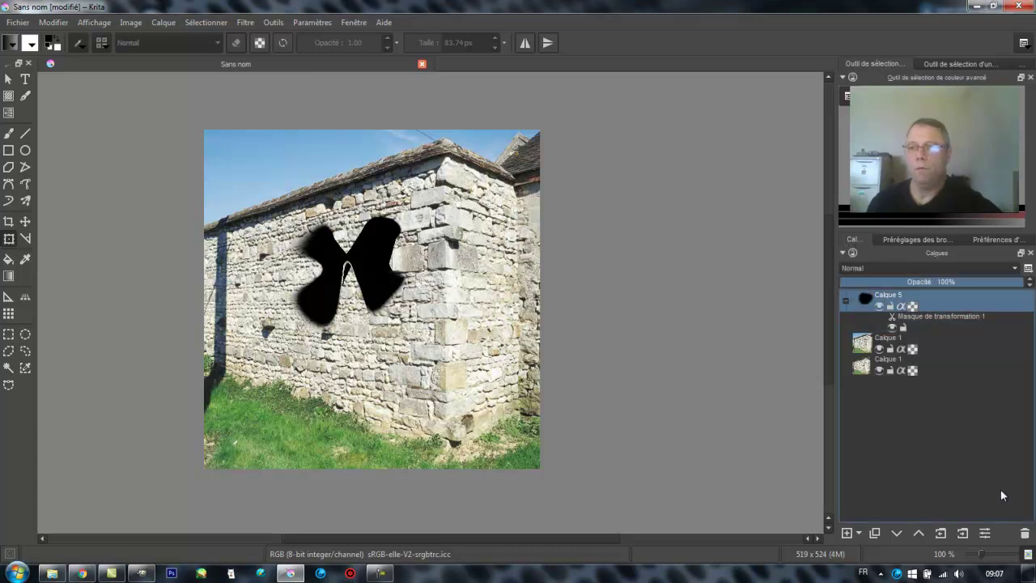
{"action": "left_click", "coordinate": [1023, 534]}
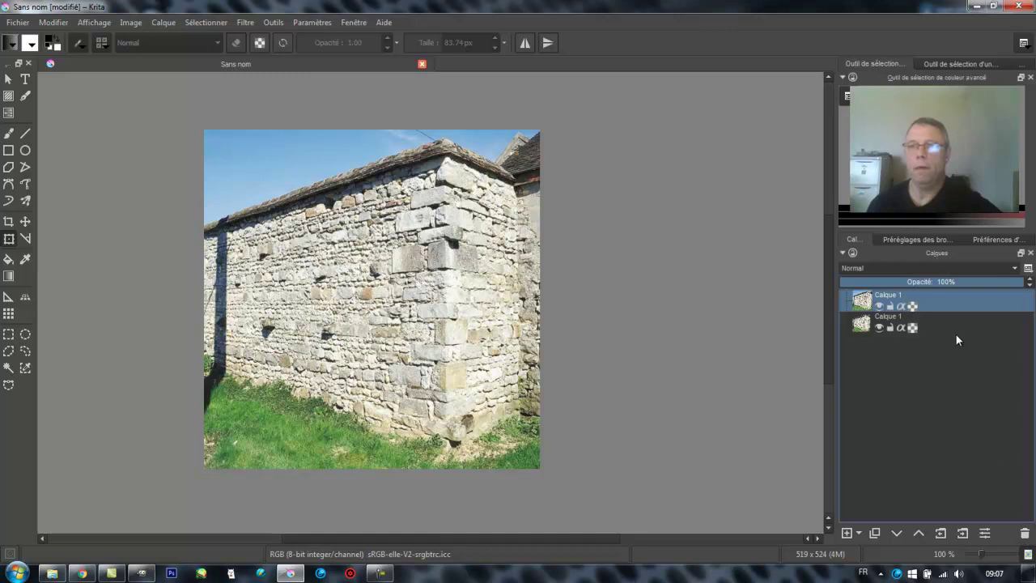
Step: Hide the top Calque 1, delete the lower Calque 1, then undo that deletion
{"action": "left_click", "coordinate": [880, 306]}
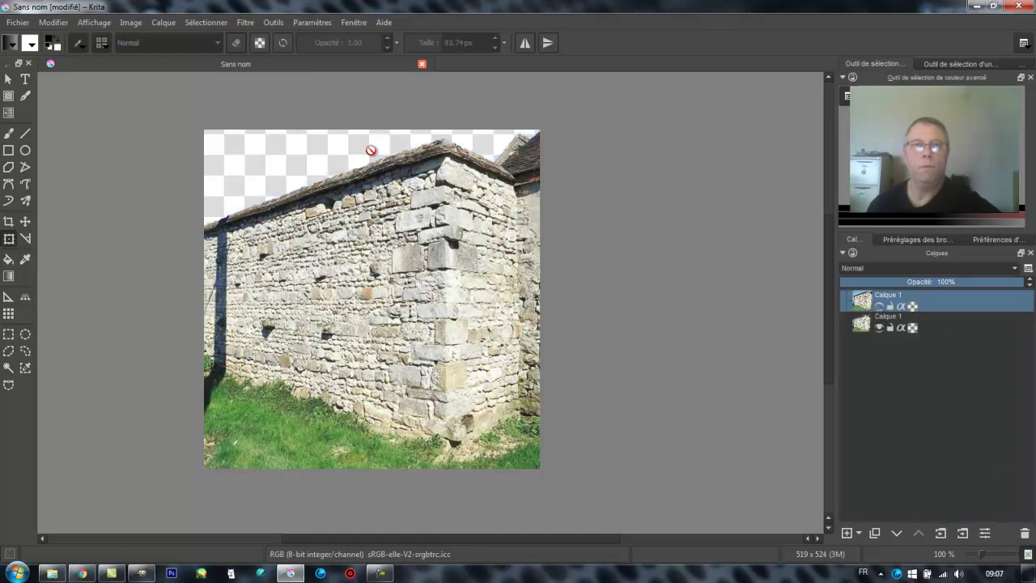
{"action": "left_click", "coordinate": [857, 323]}
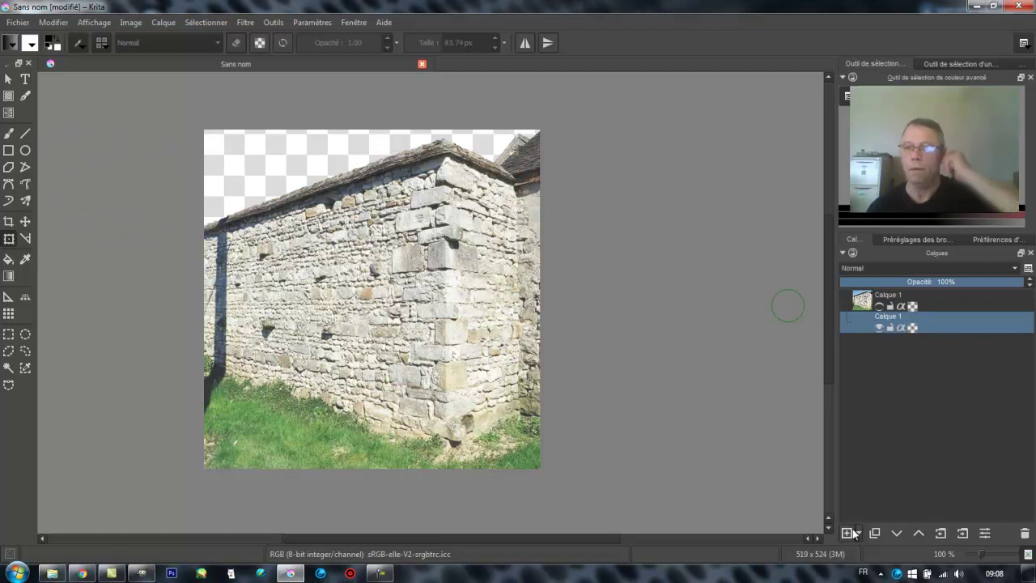
{"action": "left_click", "coordinate": [1024, 534]}
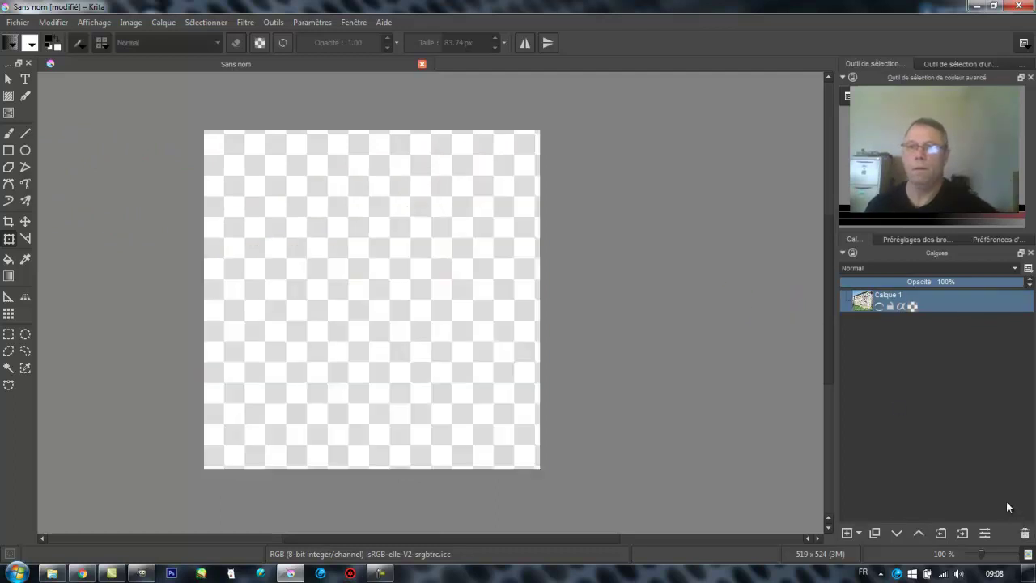
{"action": "left_click", "coordinate": [65, 22]}
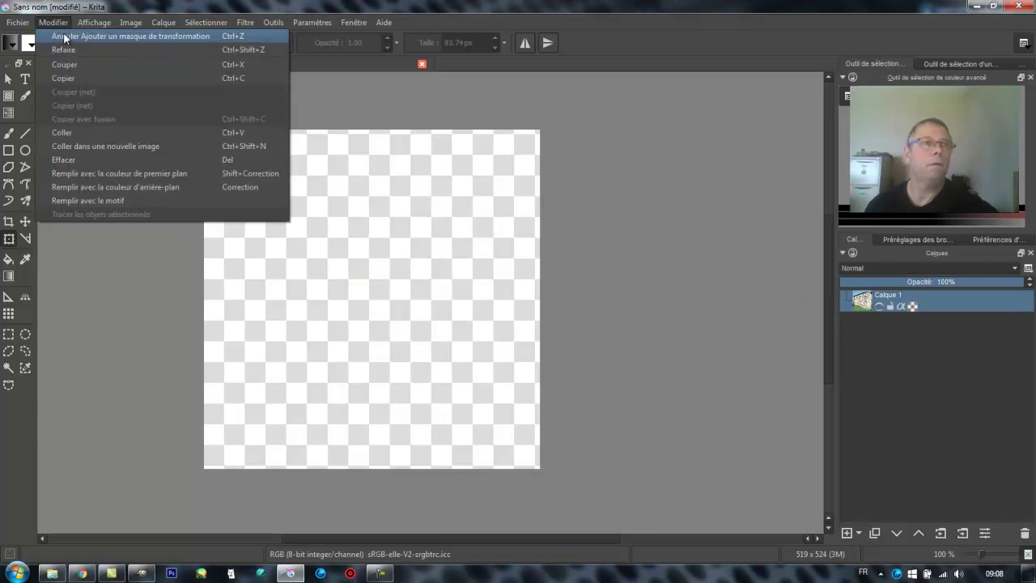
{"action": "left_click", "coordinate": [63, 36]}
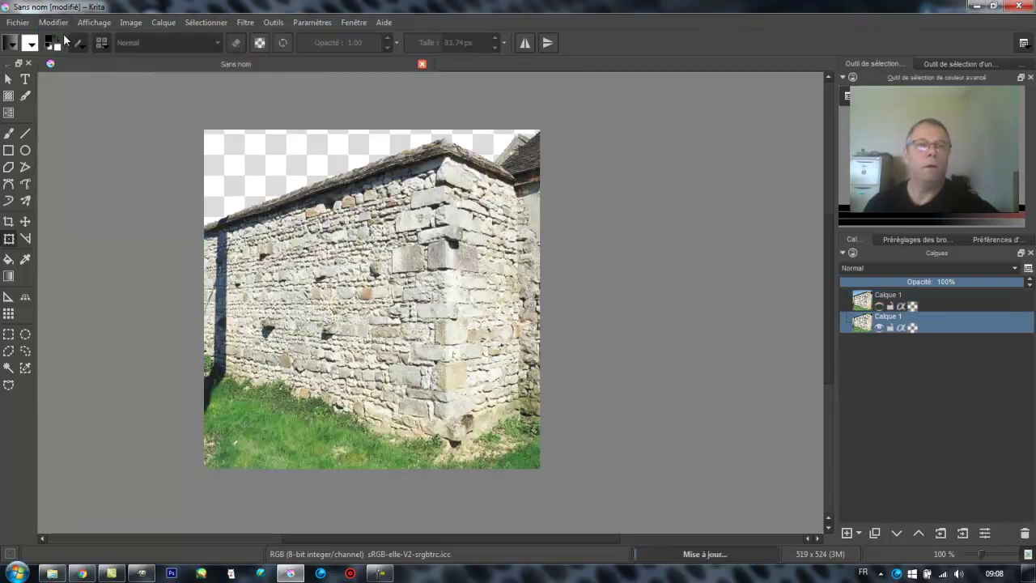
Step: Add Masque de transformation 1 to the lower Calque 1 wall layer and start transforming it
{"action": "right_click", "coordinate": [933, 325]}
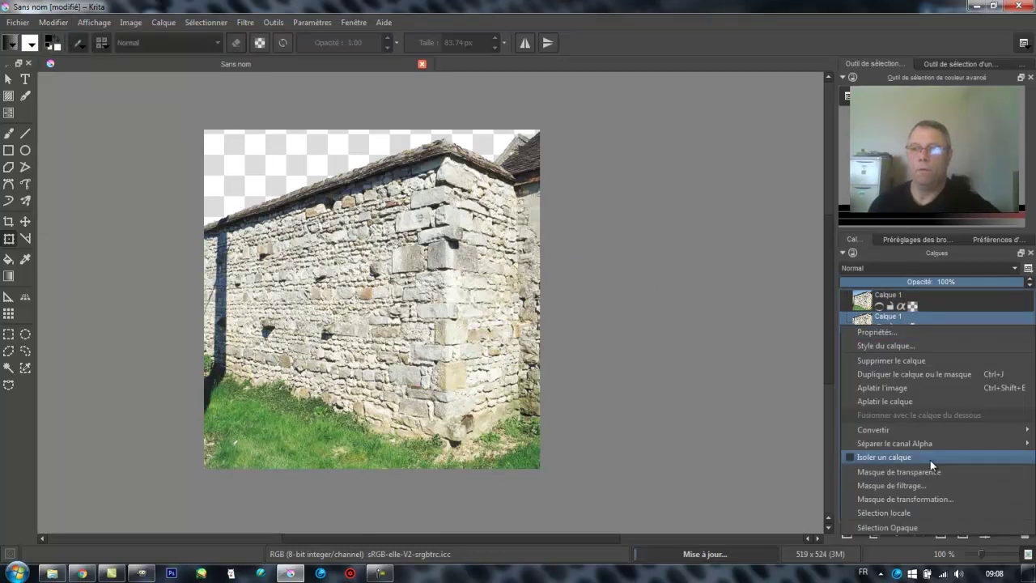
{"action": "key", "text": "Escape"}
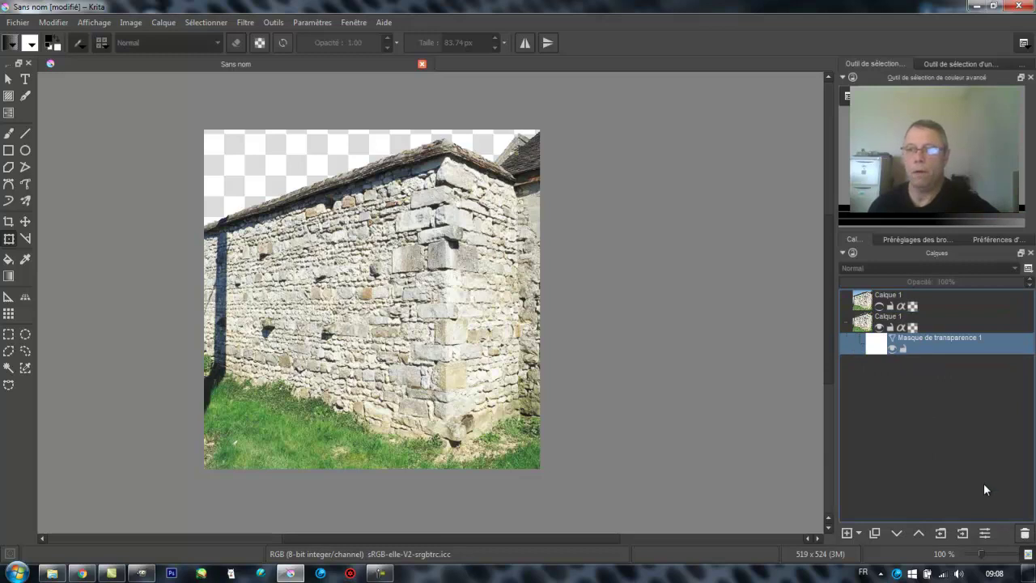
{"action": "left_click", "coordinate": [923, 322]}
{"action": "right_click", "coordinate": [924, 326]}
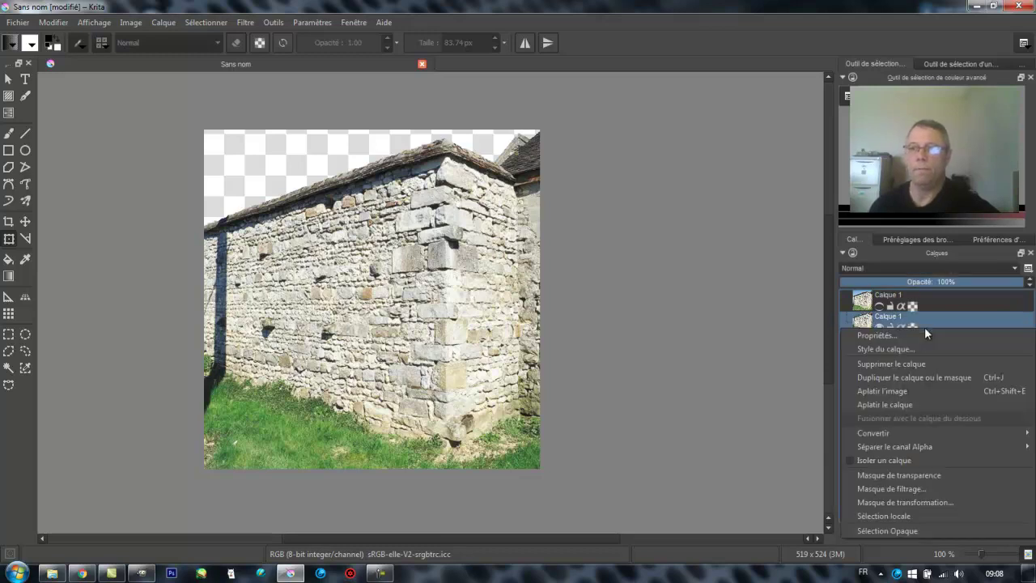
{"action": "left_click", "coordinate": [934, 505]}
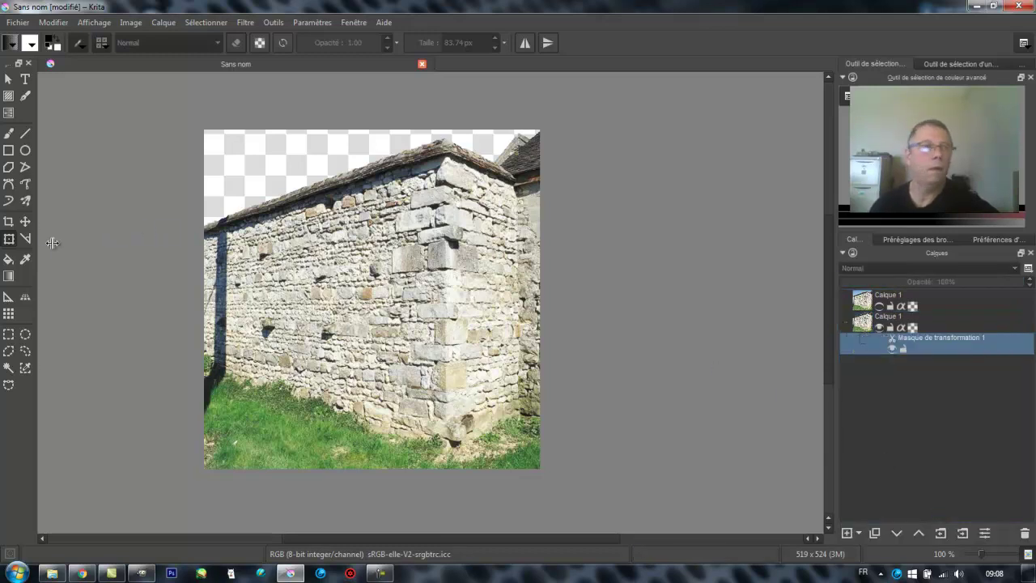
{"action": "left_click", "coordinate": [8, 133]}
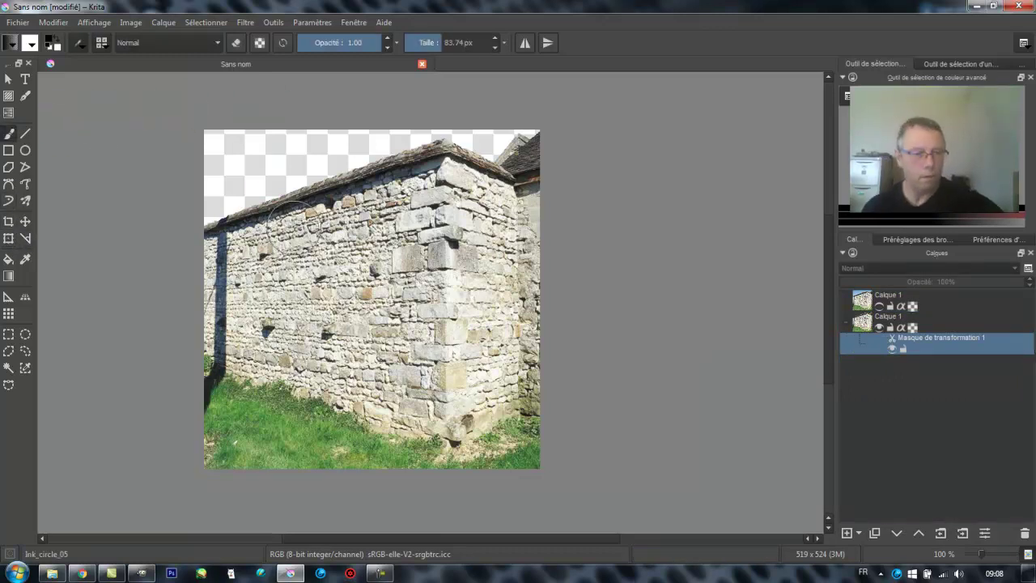
{"action": "key", "text": "ctrl+t"}
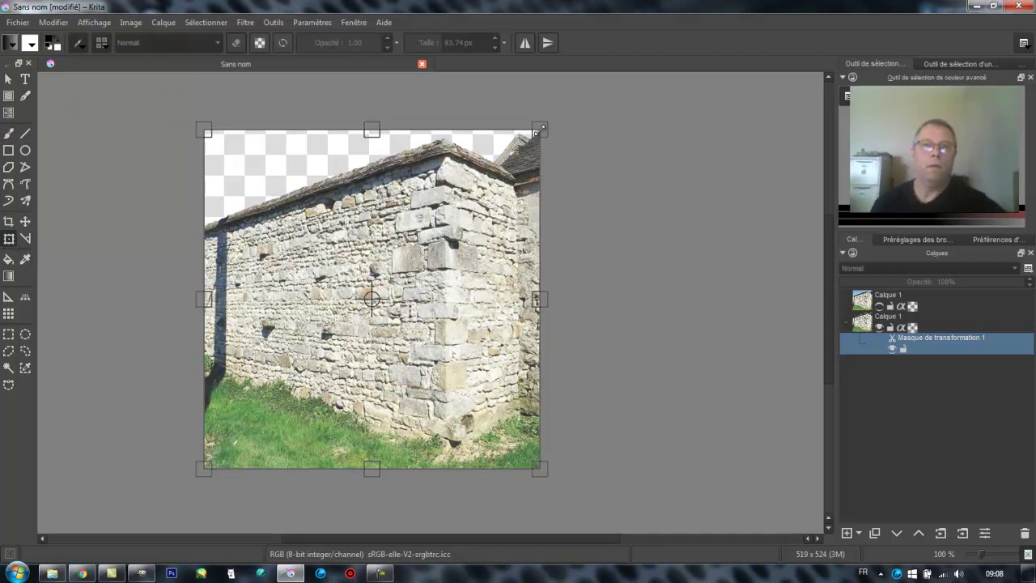
Step: Scale the wall photo down and back up, shear it, then rotate it about 30° clockwise
{"action": "mouse_move", "coordinate": [539, 129]}
{"action": "left_mouse_down"}
{"action": "mouse_move", "coordinate": [443, 301]}
{"action": "mouse_move", "coordinate": [379, 268]}
{"action": "mouse_move", "coordinate": [469, 213]}
{"action": "mouse_move", "coordinate": [427, 225]}
{"action": "mouse_move", "coordinate": [455, 195]}
{"action": "mouse_move", "coordinate": [466, 206]}
{"action": "mouse_move", "coordinate": [441, 231]}
{"action": "mouse_move", "coordinate": [606, 192]}
{"action": "mouse_move", "coordinate": [449, 268]}
{"action": "left_mouse_up"}
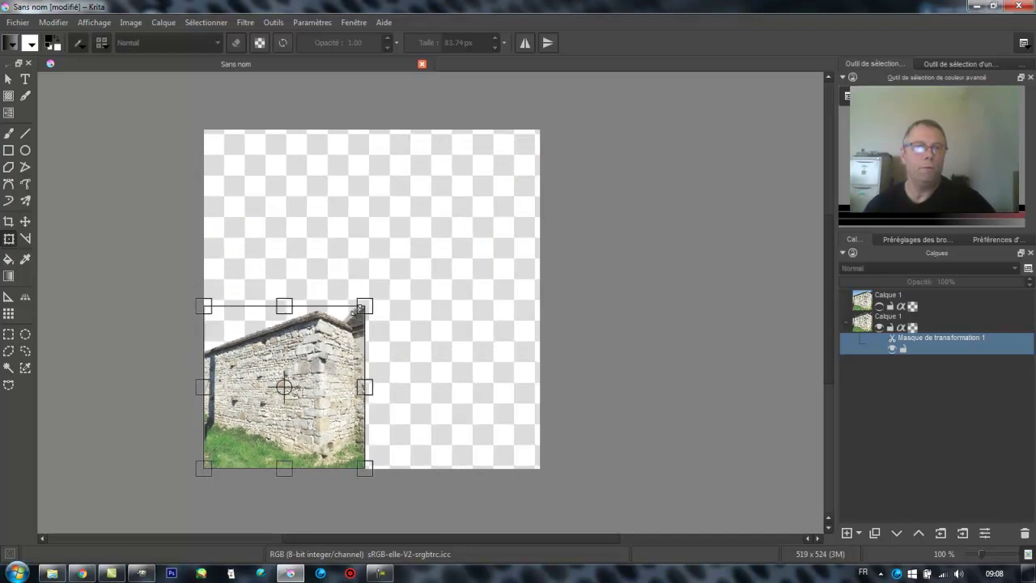
{"action": "mouse_move", "coordinate": [354, 312]}
{"action": "left_mouse_down"}
{"action": "mouse_move", "coordinate": [496, 168]}
{"action": "mouse_move", "coordinate": [592, 203]}
{"action": "mouse_move", "coordinate": [609, 197]}
{"action": "mouse_move", "coordinate": [571, 216]}
{"action": "mouse_move", "coordinate": [539, 186]}
{"action": "mouse_move", "coordinate": [586, 195]}
{"action": "mouse_move", "coordinate": [564, 173]}
{"action": "mouse_move", "coordinate": [612, 176]}
{"action": "mouse_move", "coordinate": [563, 194]}
{"action": "mouse_move", "coordinate": [595, 184]}
{"action": "left_mouse_up"}
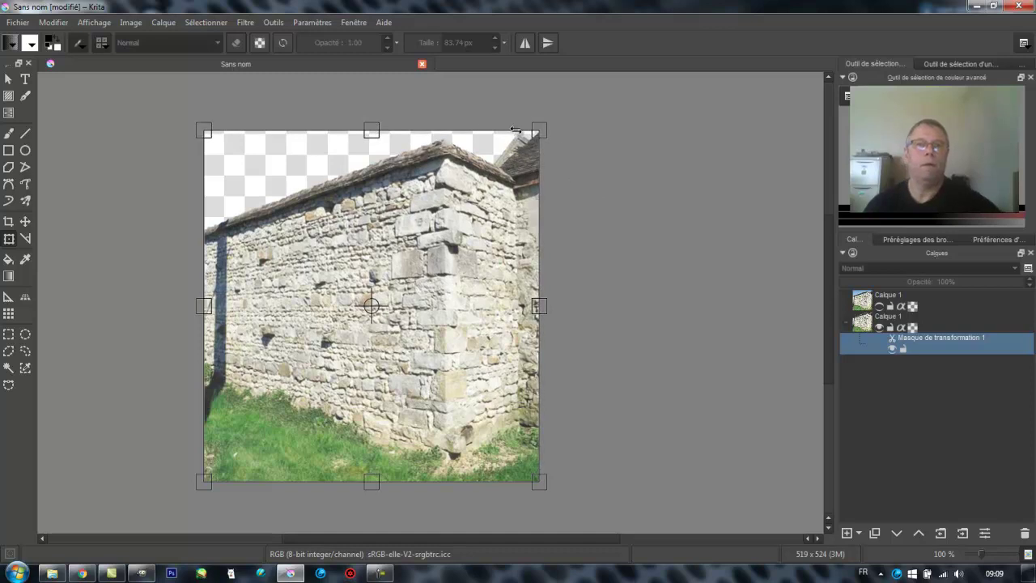
{"action": "mouse_move", "coordinate": [470, 132]}
{"action": "left_mouse_down"}
{"action": "mouse_move", "coordinate": [372, 137]}
{"action": "mouse_move", "coordinate": [543, 139]}
{"action": "mouse_move", "coordinate": [409, 139]}
{"action": "mouse_move", "coordinate": [481, 138]}
{"action": "mouse_move", "coordinate": [471, 138]}
{"action": "left_mouse_up"}
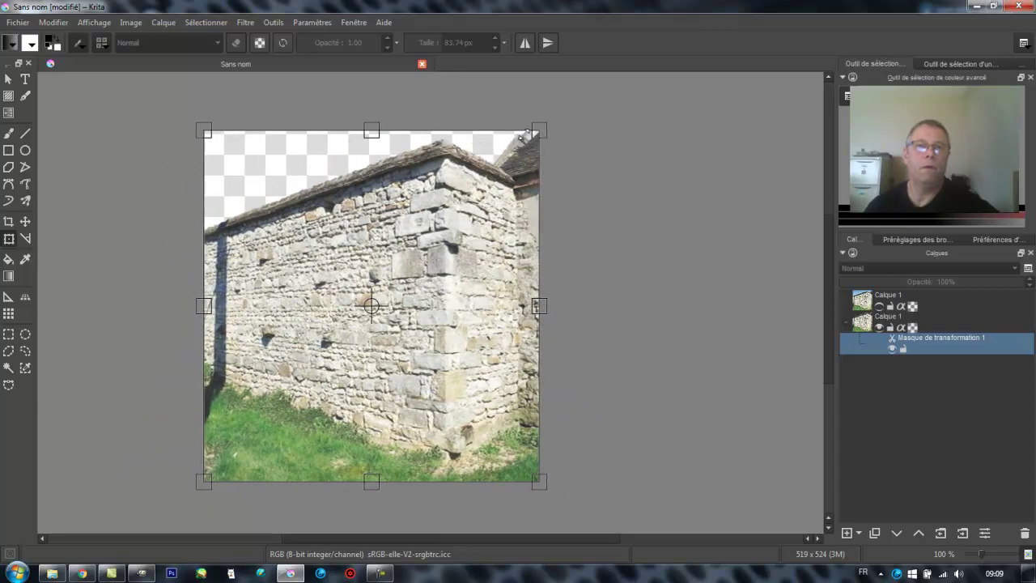
{"action": "mouse_move", "coordinate": [555, 118]}
{"action": "left_mouse_down"}
{"action": "mouse_move", "coordinate": [598, 175]}
{"action": "mouse_move", "coordinate": [634, 283]}
{"action": "mouse_move", "coordinate": [546, 122]}
{"action": "mouse_move", "coordinate": [535, 125]}
{"action": "mouse_move", "coordinate": [614, 306]}
{"action": "mouse_move", "coordinate": [599, 180]}
{"action": "mouse_move", "coordinate": [605, 239]}
{"action": "left_mouse_up"}
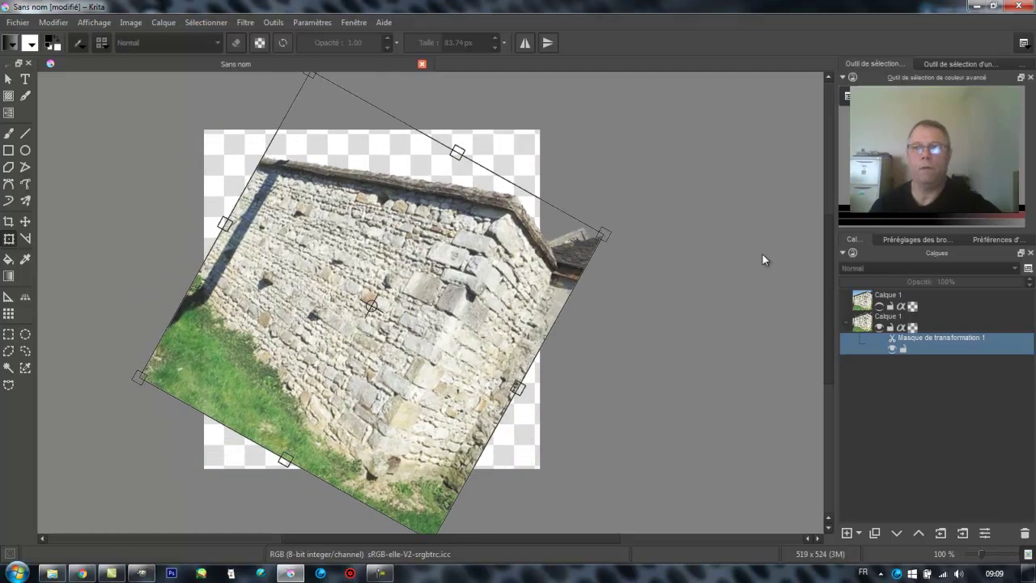
Step: Rotate the wall photo back upright and try pivot positions, including the centre and top-right anchors
{"action": "left_click", "coordinate": [999, 240]}
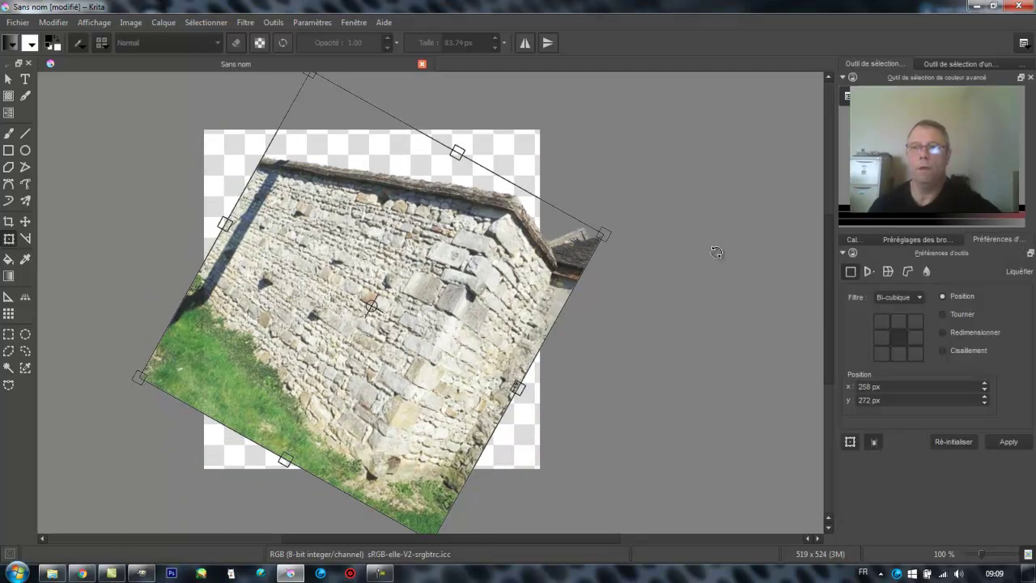
{"action": "left_click_drag", "start_coordinate": [629, 224], "coordinate": [552, 118]}
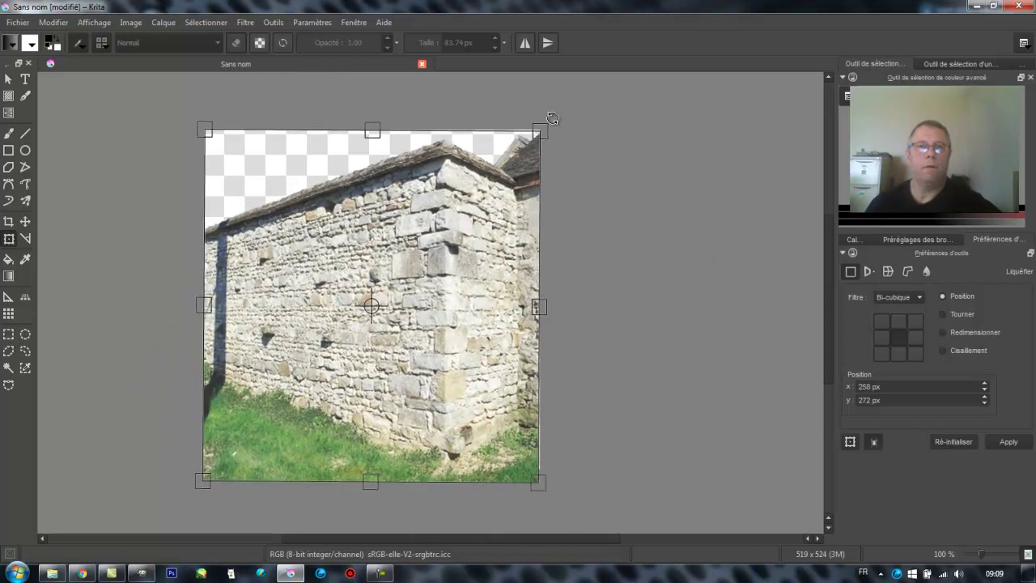
{"action": "mouse_move", "coordinate": [370, 305]}
{"action": "left_mouse_down"}
{"action": "mouse_move", "coordinate": [262, 253]}
{"action": "mouse_move", "coordinate": [275, 209]}
{"action": "mouse_move", "coordinate": [233, 160]}
{"action": "left_mouse_up"}
{"action": "mouse_move", "coordinate": [604, 127]}
{"action": "left_mouse_down"}
{"action": "mouse_move", "coordinate": [605, 160]}
{"action": "mouse_move", "coordinate": [612, 129]}
{"action": "left_mouse_up"}
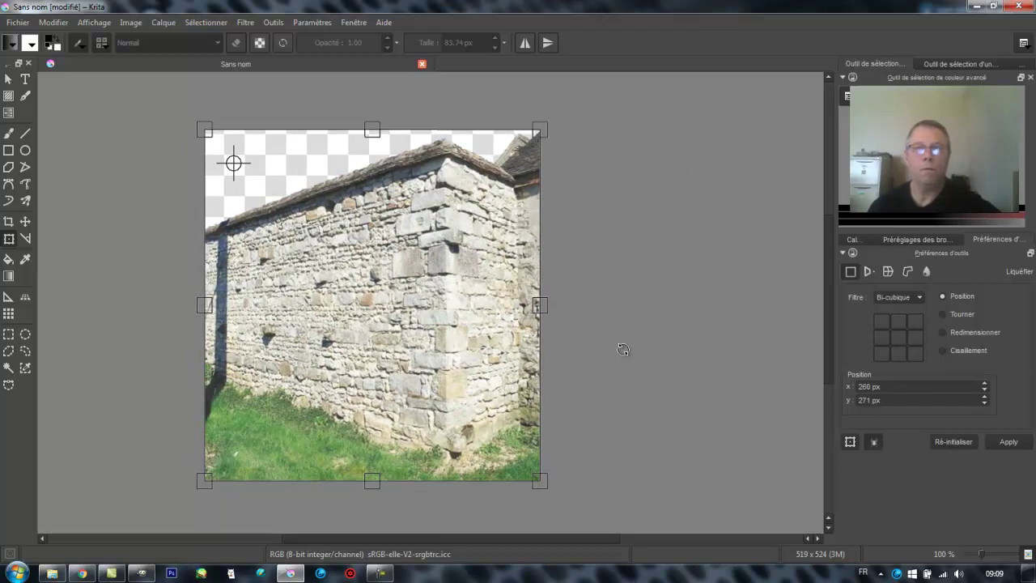
{"action": "left_click", "coordinate": [900, 338]}
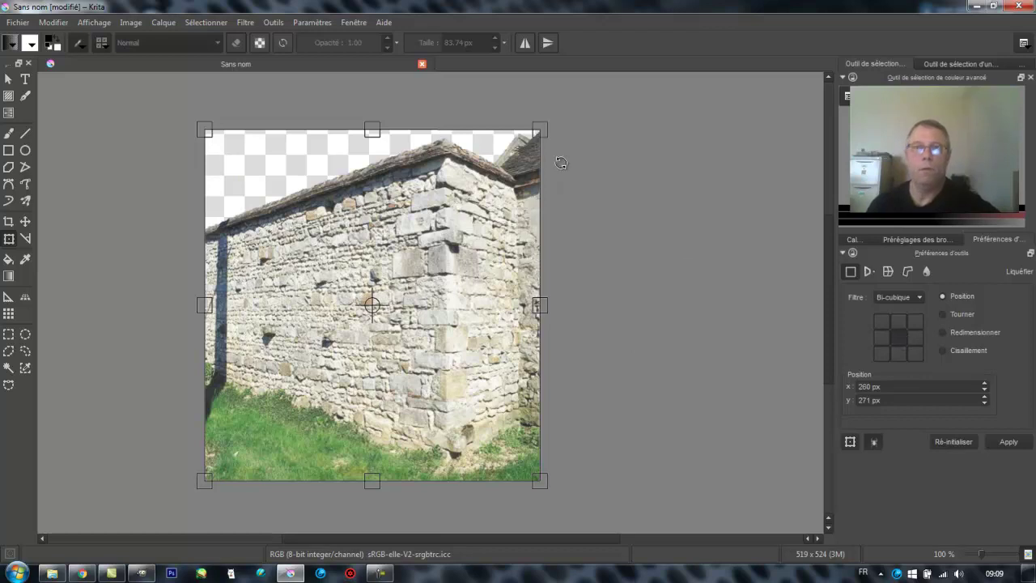
{"action": "left_click", "coordinate": [916, 322]}
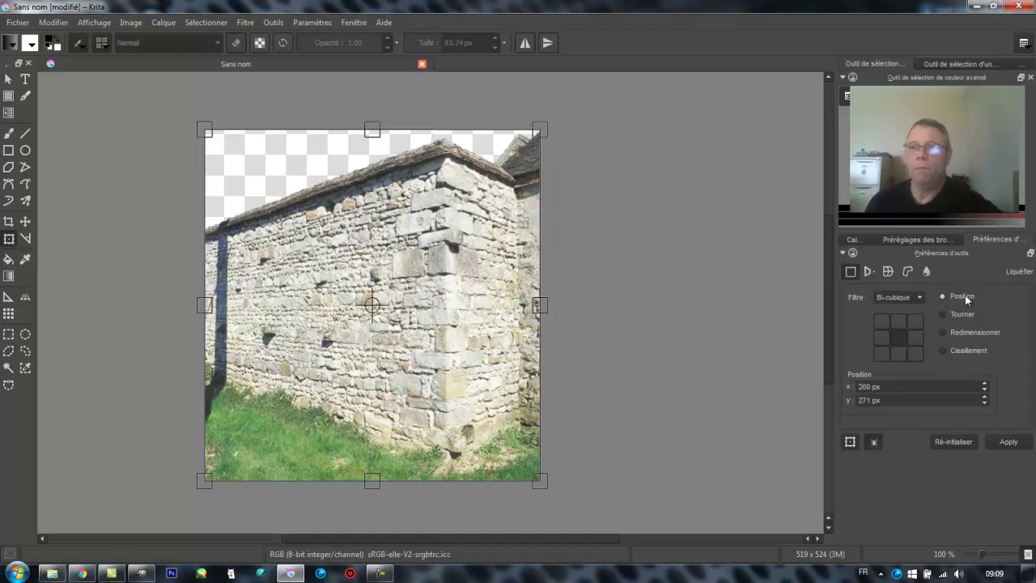
Step: Show the numeric rotation values and raise the photo's Rotation x over several spinbox steps
{"action": "left_click", "coordinate": [945, 314]}
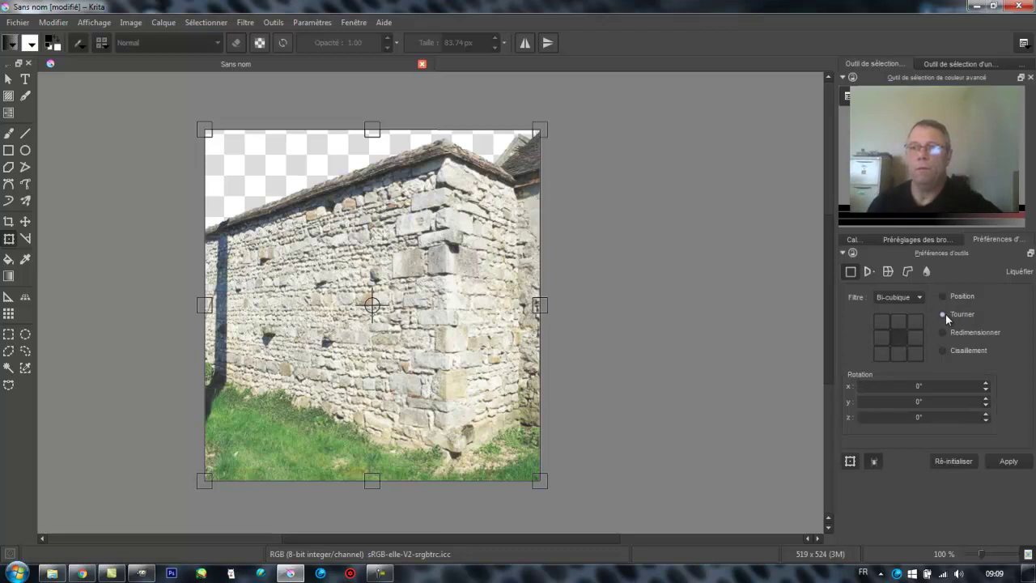
{"action": "left_click", "coordinate": [986, 384]}
{"action": "left_click", "coordinate": [985, 385]}
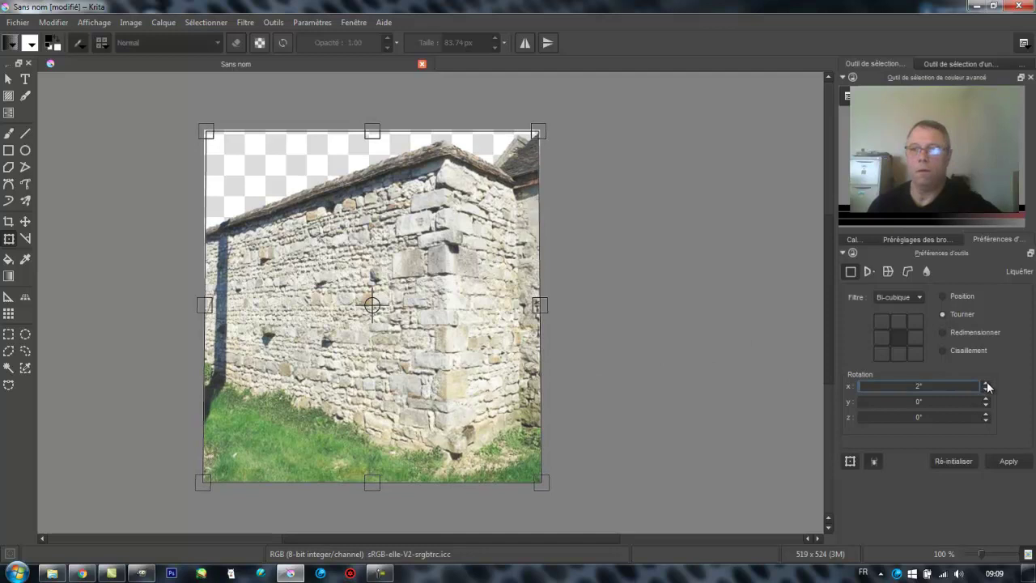
{"action": "left_click", "coordinate": [985, 384]}
{"action": "left_click", "coordinate": [985, 384]}
{"action": "left_click", "coordinate": [985, 385]}
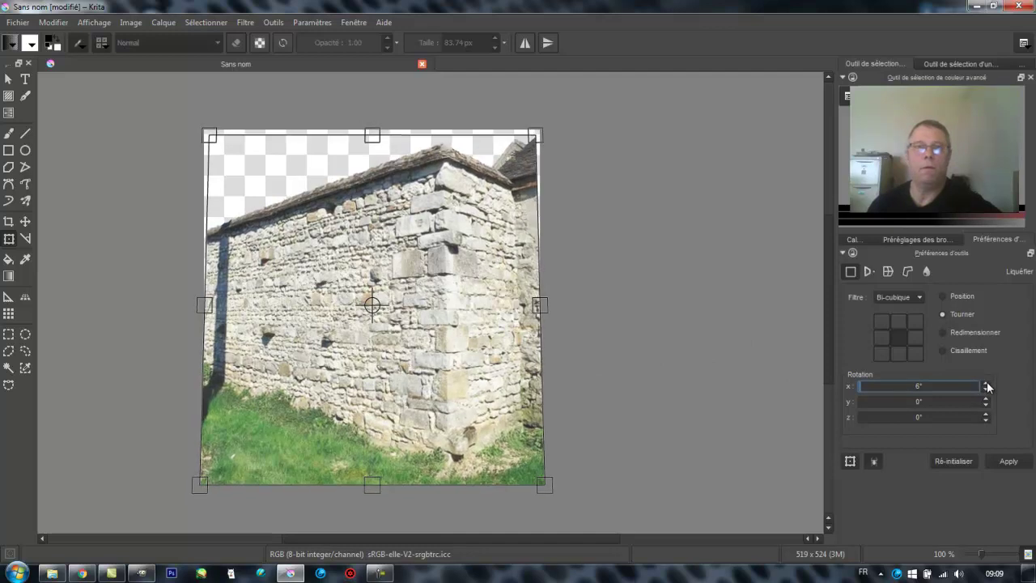
{"action": "left_click", "coordinate": [985, 385]}
{"action": "left_click", "coordinate": [985, 385]}
{"action": "left_click", "coordinate": [985, 385]}
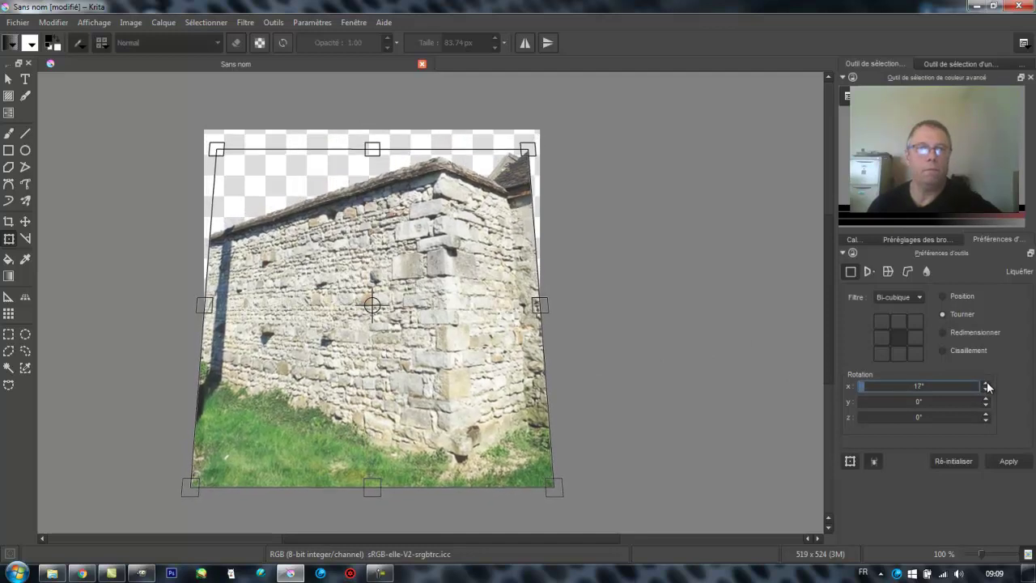
{"action": "left_click", "coordinate": [986, 385]}
Step: Raise the wall photo's Rotation y by four spinbox steps
{"action": "left_click", "coordinate": [985, 399]}
{"action": "left_click", "coordinate": [985, 399]}
{"action": "left_click", "coordinate": [986, 399]}
{"action": "left_click", "coordinate": [986, 399]}
{"action": "left_click", "coordinate": [986, 399]}
{"action": "left_click", "coordinate": [985, 399]}
{"action": "left_click", "coordinate": [985, 399]}
{"action": "left_click", "coordinate": [986, 399]}
Step: Raise Rotation z by four steps, then reset every rotation axis to 0°
{"action": "left_click", "coordinate": [985, 414]}
{"action": "left_click", "coordinate": [986, 414]}
{"action": "left_click", "coordinate": [986, 414]}
{"action": "left_click", "coordinate": [985, 414]}
{"action": "left_click", "coordinate": [985, 414]}
{"action": "left_click", "coordinate": [985, 415]}
{"action": "left_click", "coordinate": [985, 414]}
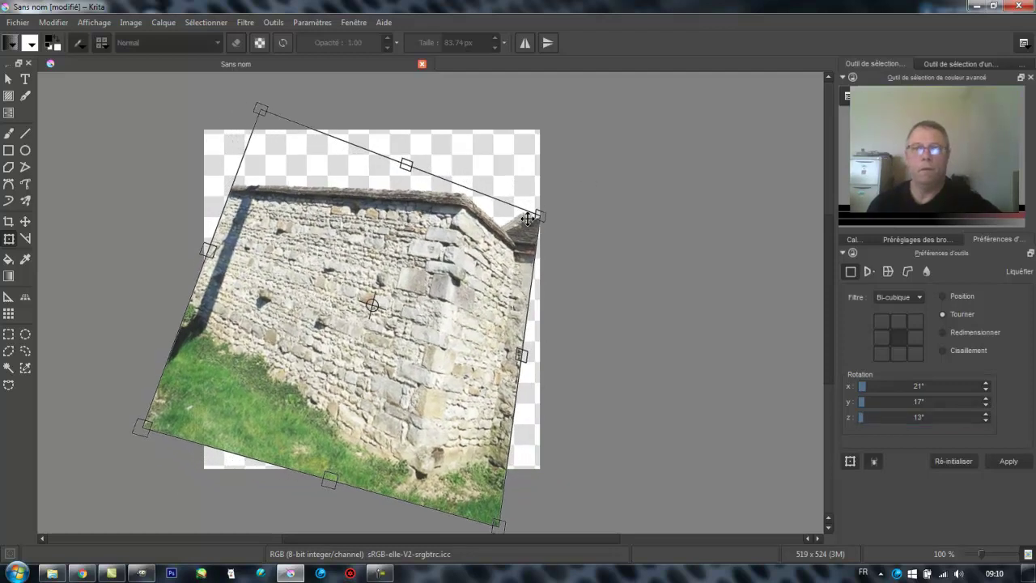
{"action": "left_click", "coordinate": [956, 461]}
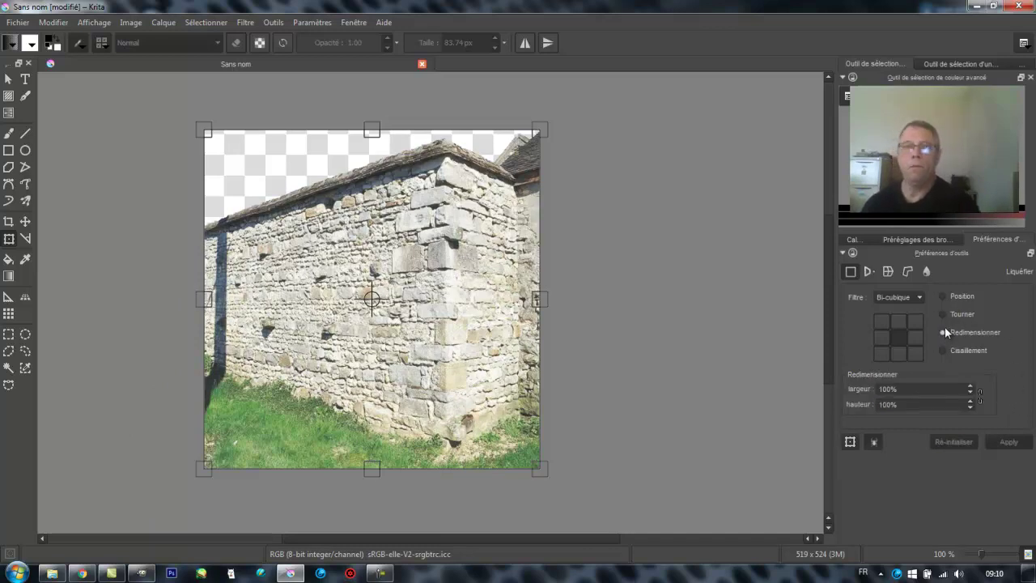
Step: Stretch the wall photo to about 123% width, restore it to 100%, and select Cisaillement
{"action": "mouse_move", "coordinate": [538, 130]}
{"action": "left_mouse_down"}
{"action": "mouse_move", "coordinate": [536, 198]}
{"action": "mouse_move", "coordinate": [514, 86]}
{"action": "mouse_move", "coordinate": [620, 126]}
{"action": "left_mouse_up"}
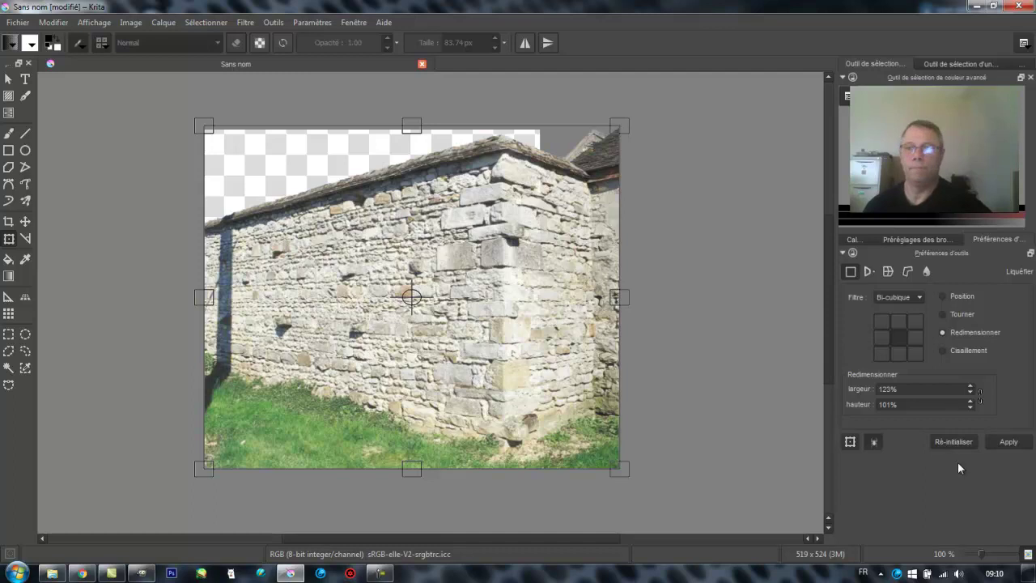
{"action": "left_click", "coordinate": [954, 441]}
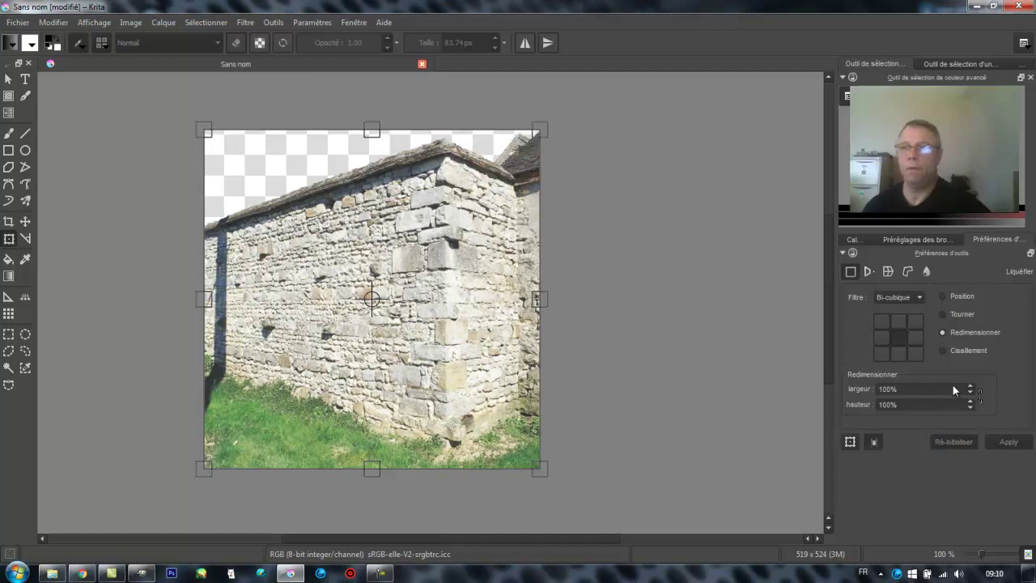
{"action": "left_click", "coordinate": [942, 351]}
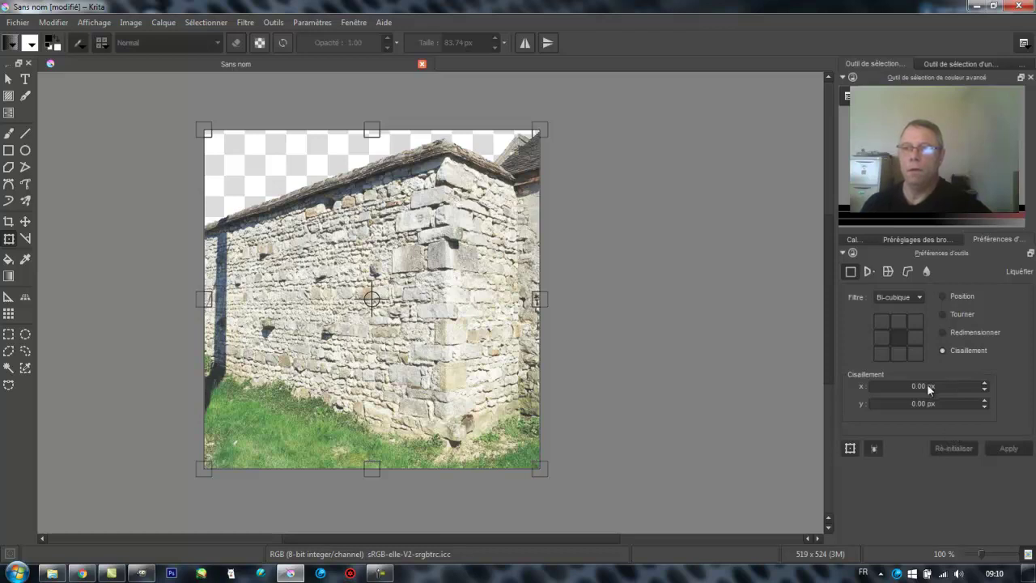
{"action": "mouse_move", "coordinate": [904, 386]}
{"action": "left_mouse_down"}
{"action": "mouse_move", "coordinate": [933, 389]}
{"action": "mouse_move", "coordinate": [920, 389]}
{"action": "mouse_move", "coordinate": [930, 408]}
{"action": "left_mouse_up"}
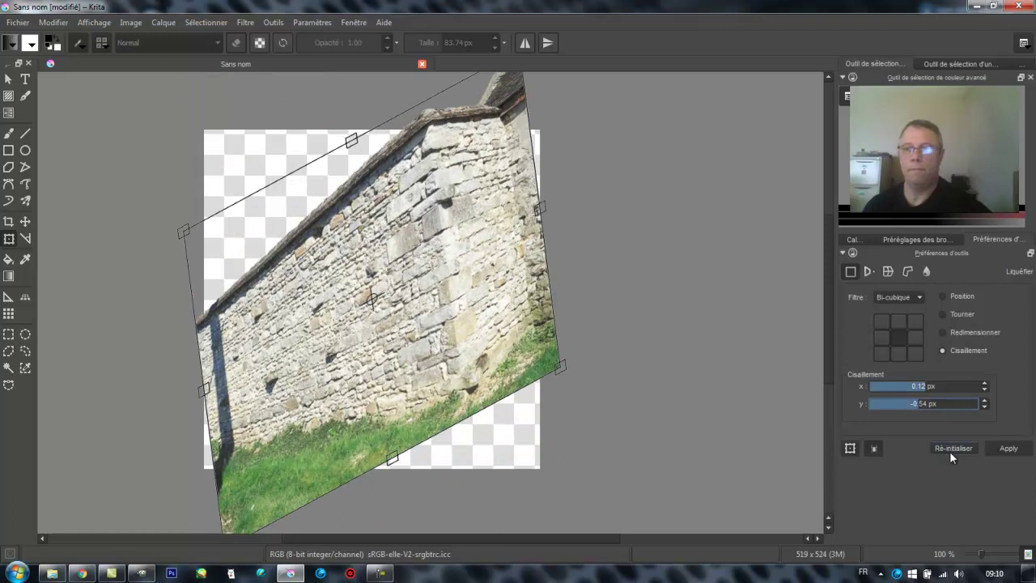
{"action": "left_click", "coordinate": [951, 450]}
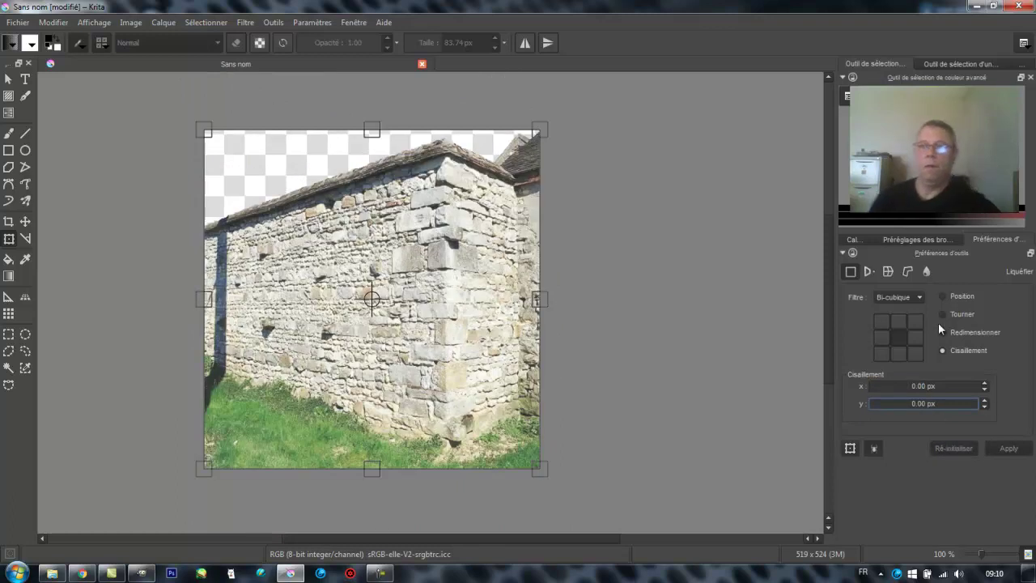
Step: Apply a Perspective warp to the wall photo, tall on the left and tapering to the right
{"action": "left_click", "coordinate": [868, 271]}
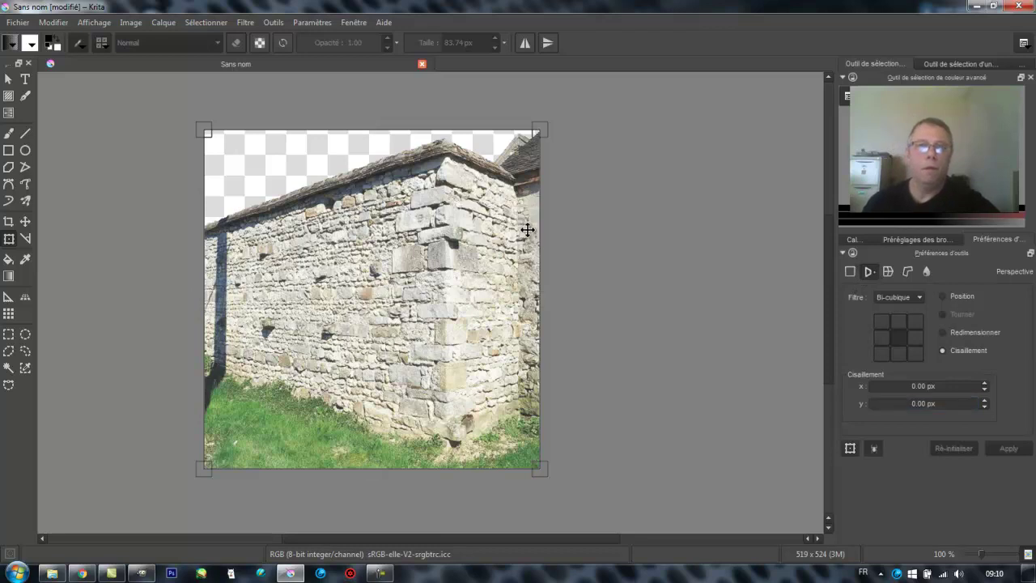
{"action": "left_click_drag", "start_coordinate": [540, 137], "coordinate": [544, 189]}
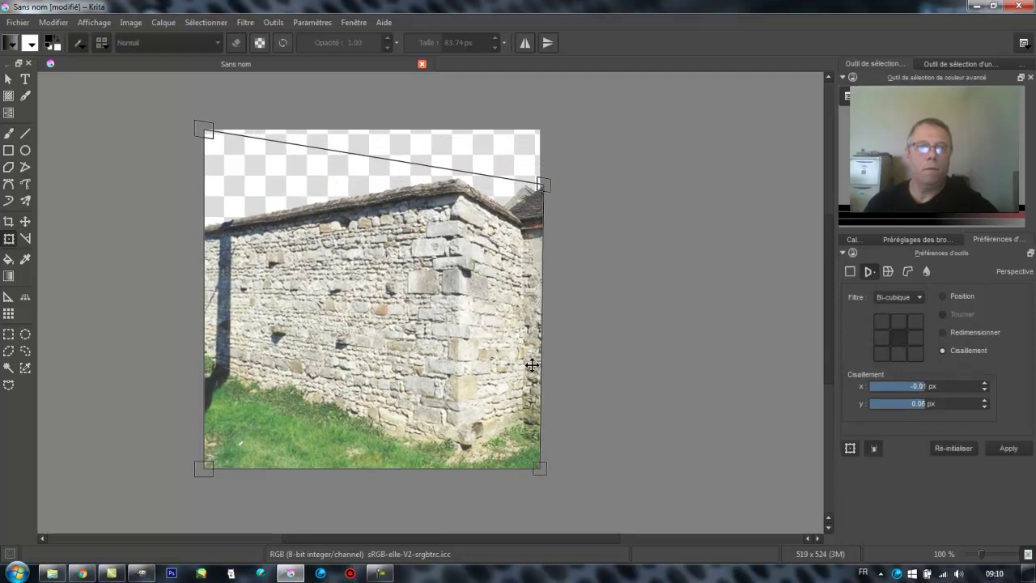
{"action": "left_click_drag", "start_coordinate": [546, 472], "coordinate": [548, 401]}
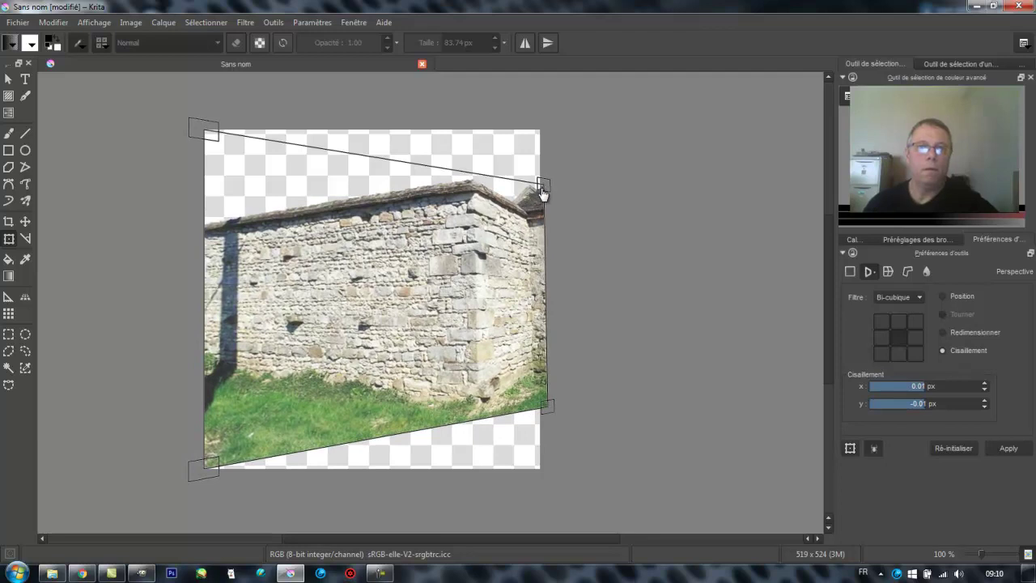
{"action": "left_click_drag", "start_coordinate": [542, 192], "coordinate": [550, 242]}
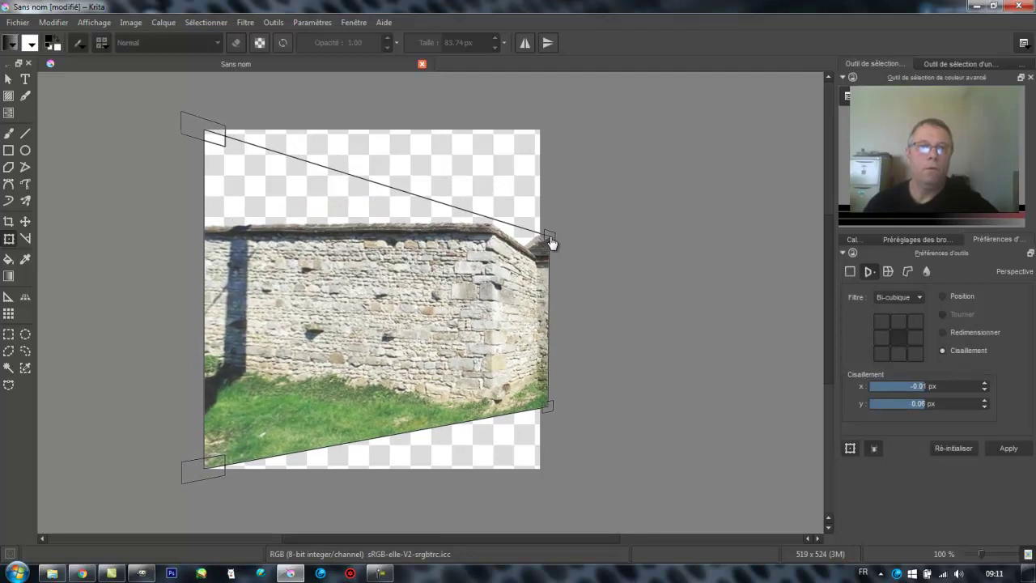
{"action": "left_click_drag", "start_coordinate": [553, 241], "coordinate": [548, 223]}
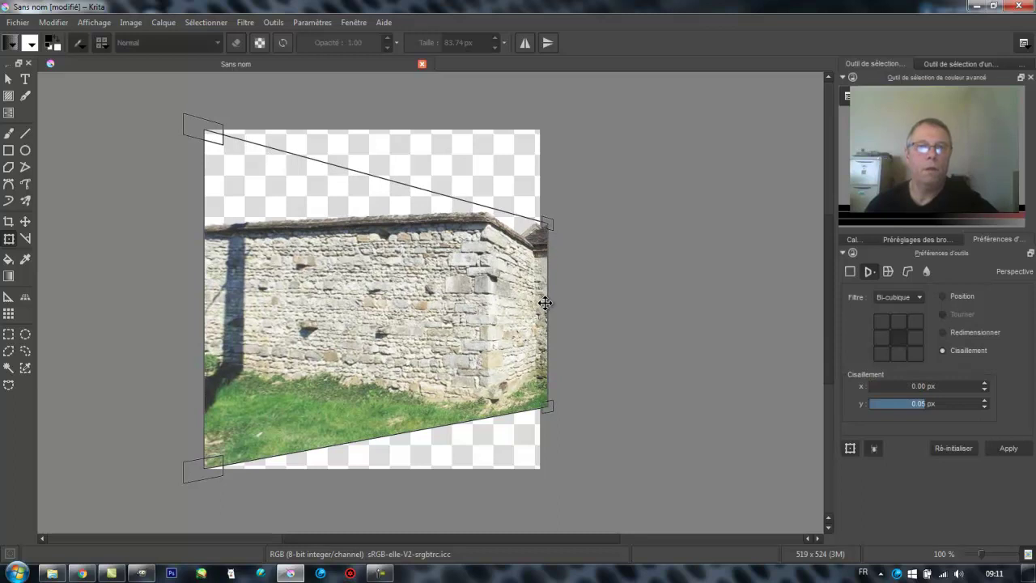
{"action": "left_click_drag", "start_coordinate": [545, 302], "coordinate": [537, 303]}
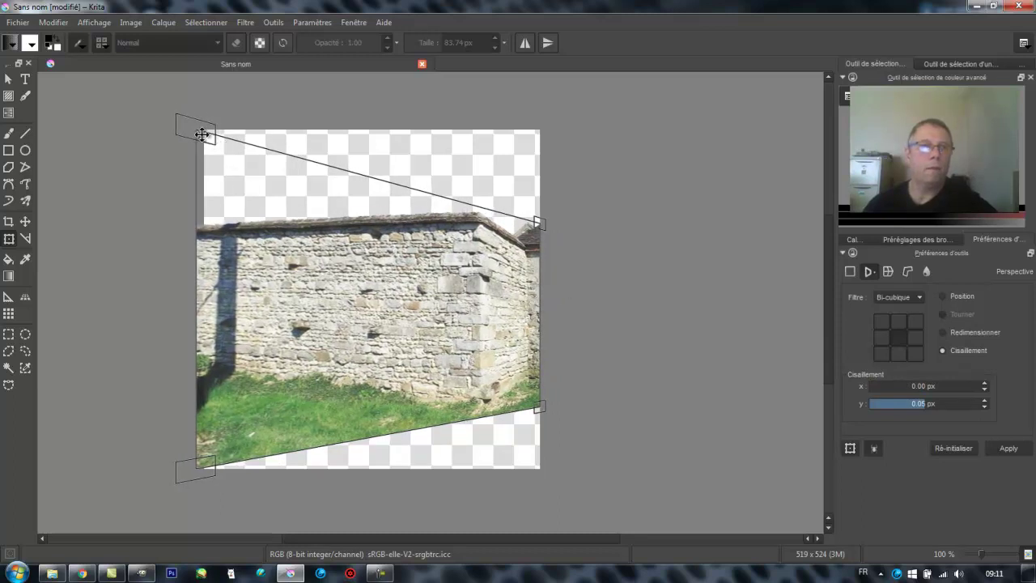
{"action": "left_click_drag", "start_coordinate": [203, 135], "coordinate": [205, 126]}
{"action": "mouse_move", "coordinate": [204, 185]}
{"action": "left_mouse_down"}
{"action": "mouse_move", "coordinate": [213, 189]}
{"action": "mouse_move", "coordinate": [204, 190]}
{"action": "left_mouse_up"}
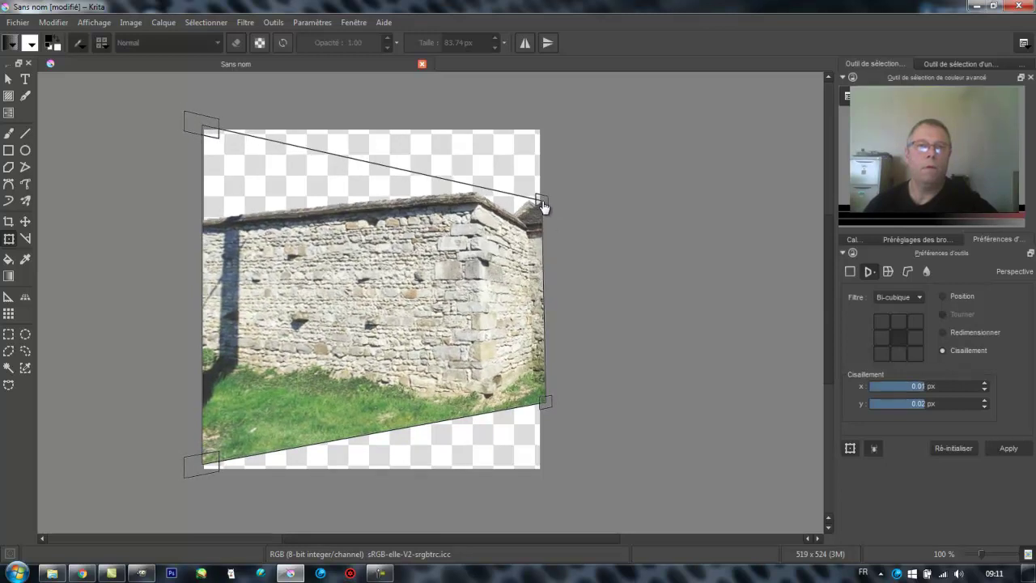
{"action": "mouse_move", "coordinate": [547, 225]}
{"action": "left_mouse_down"}
{"action": "mouse_move", "coordinate": [536, 221]}
{"action": "mouse_move", "coordinate": [543, 233]}
{"action": "left_mouse_up"}
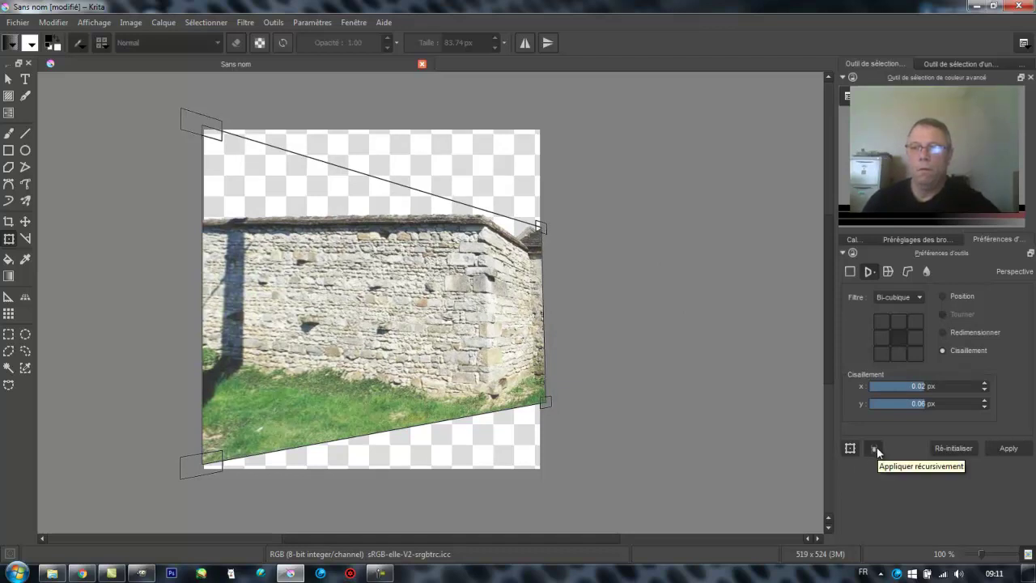
{"action": "key", "text": "Return"}
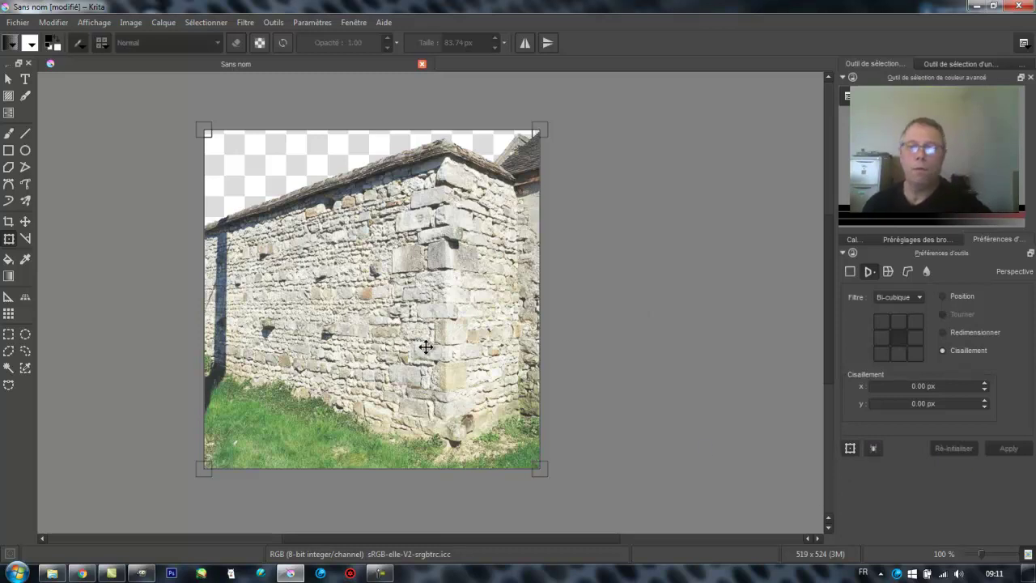
Step: Drop the photo's top-right perspective corner so the wall slopes, then show the Calques docker
{"action": "left_click_drag", "start_coordinate": [499, 312], "coordinate": [497, 312]}
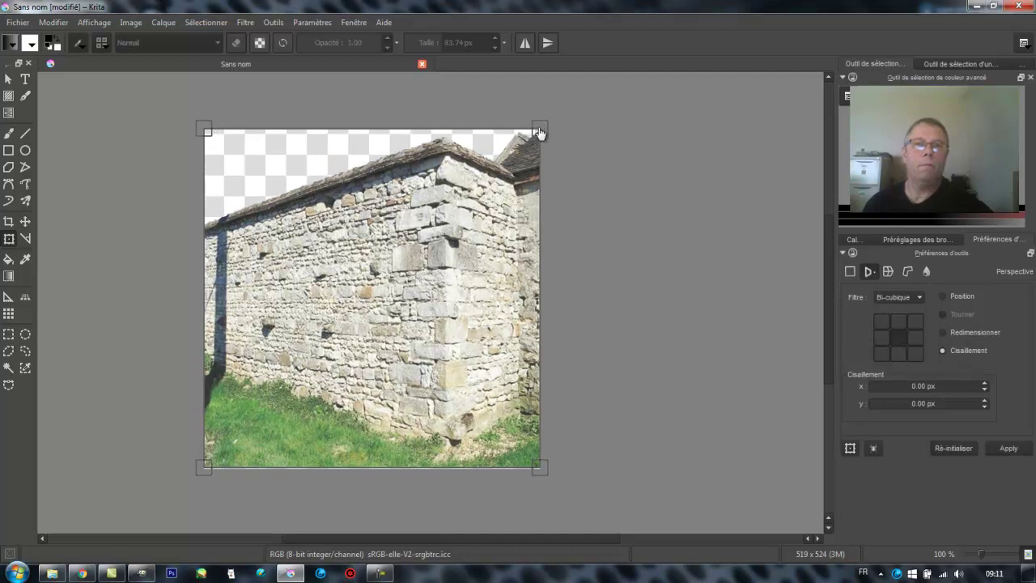
{"action": "left_click_drag", "start_coordinate": [539, 132], "coordinate": [567, 271]}
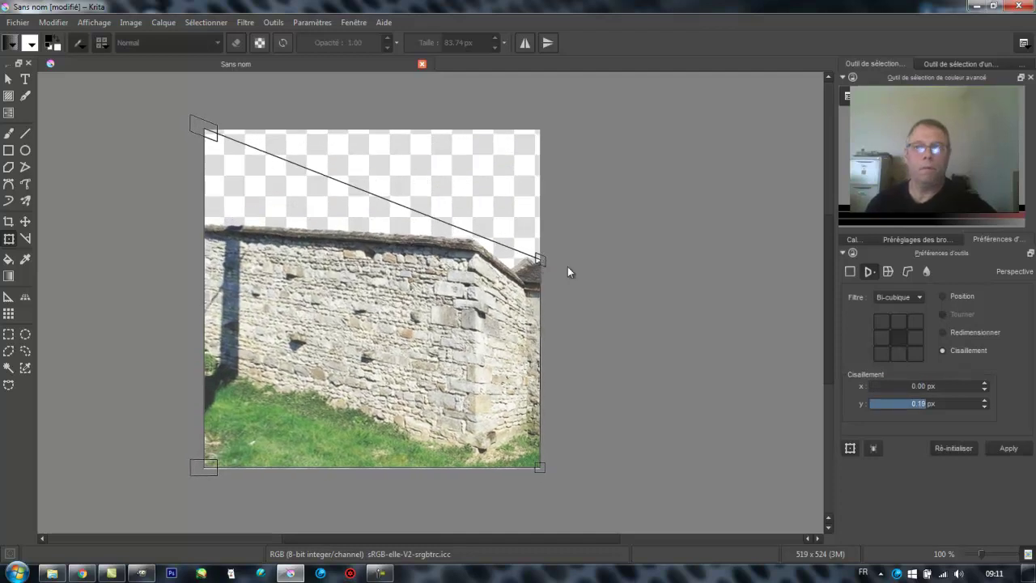
{"action": "left_click", "coordinate": [852, 243]}
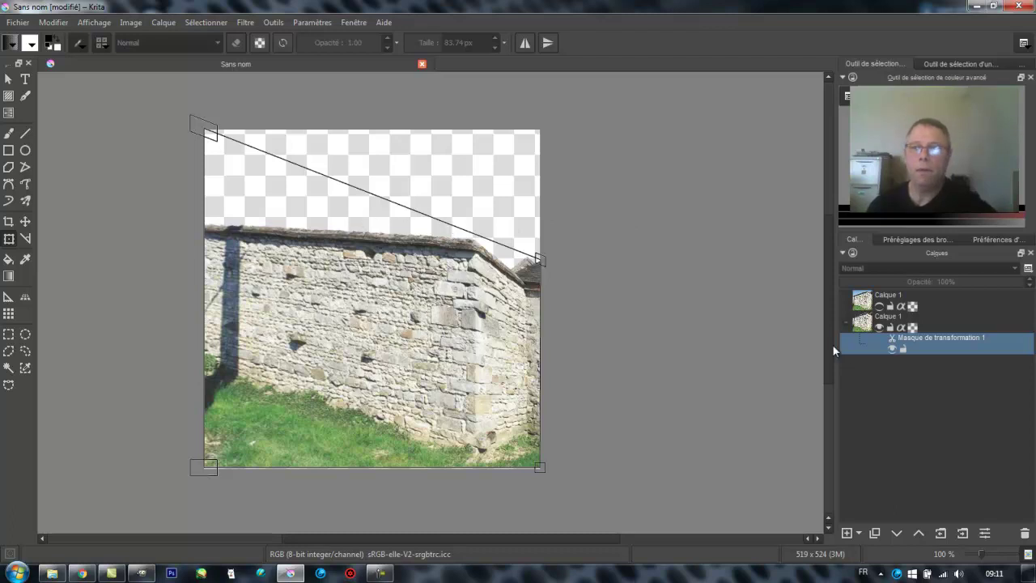
Step: Toggle Masque de transformation 1's visibility so the canvas shows only transparency
{"action": "left_click", "coordinate": [893, 350]}
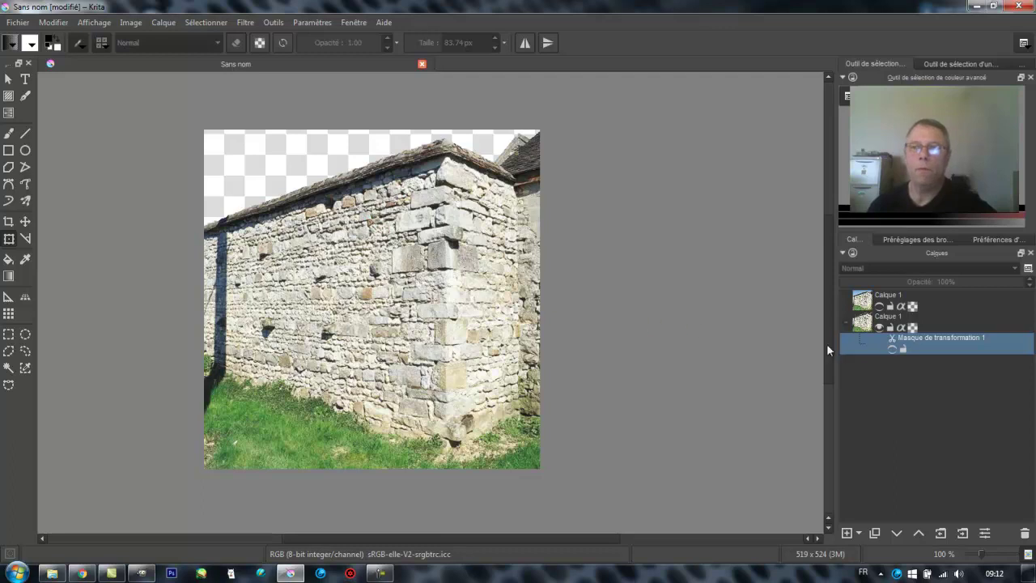
{"action": "left_click", "coordinate": [891, 350]}
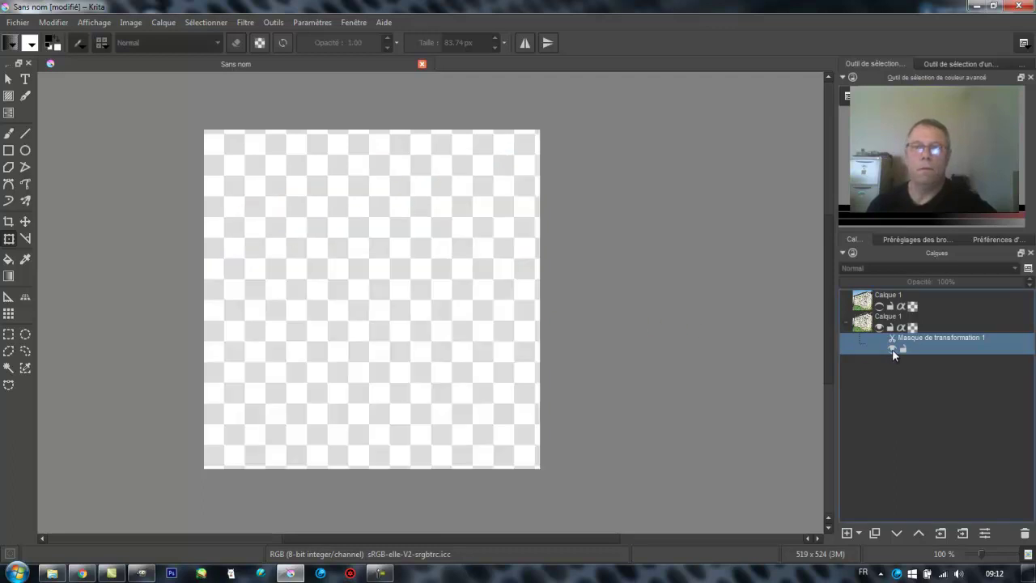
{"action": "left_click", "coordinate": [859, 325]}
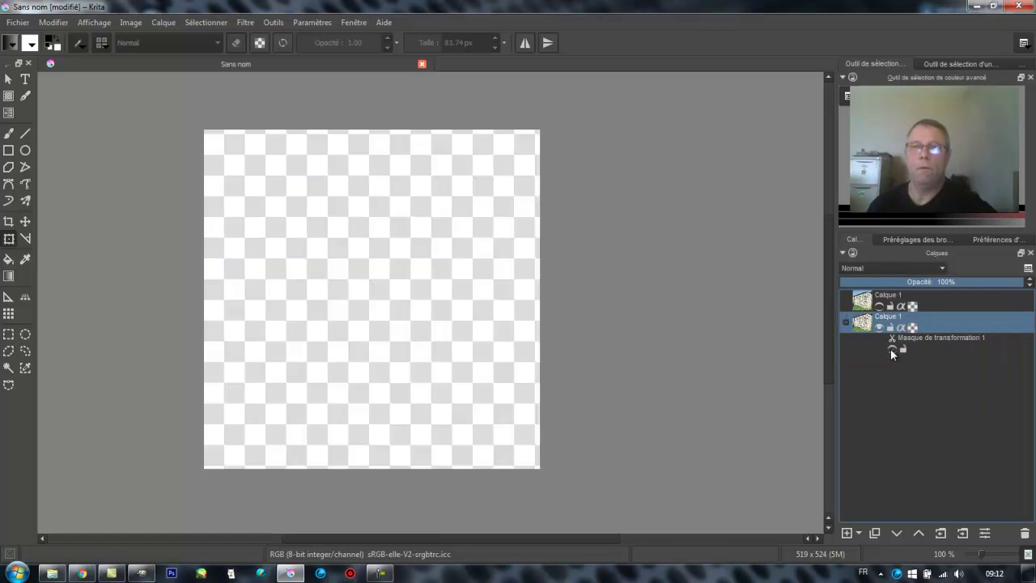
{"action": "left_click", "coordinate": [892, 350]}
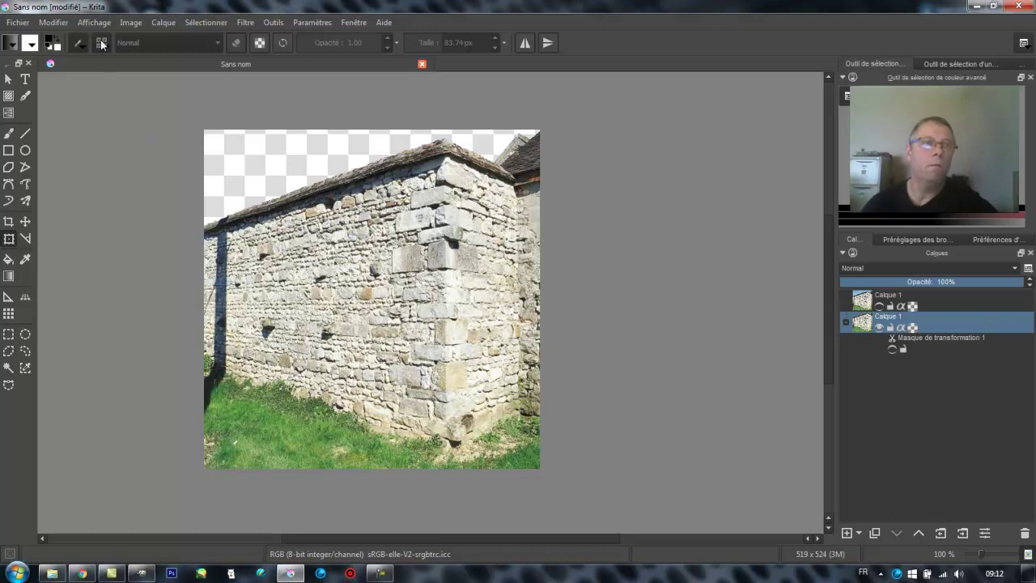
Step: Choose the Freehand Brush, filter brush presets to All, and edit the ink_circle_05 preset's settings
{"action": "left_click", "coordinate": [8, 133]}
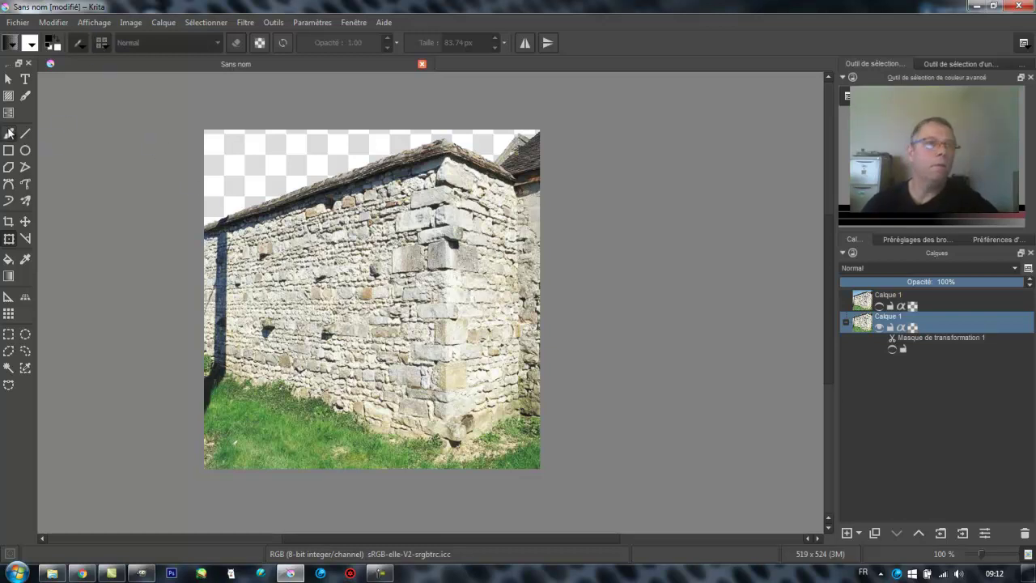
{"action": "left_click", "coordinate": [100, 44]}
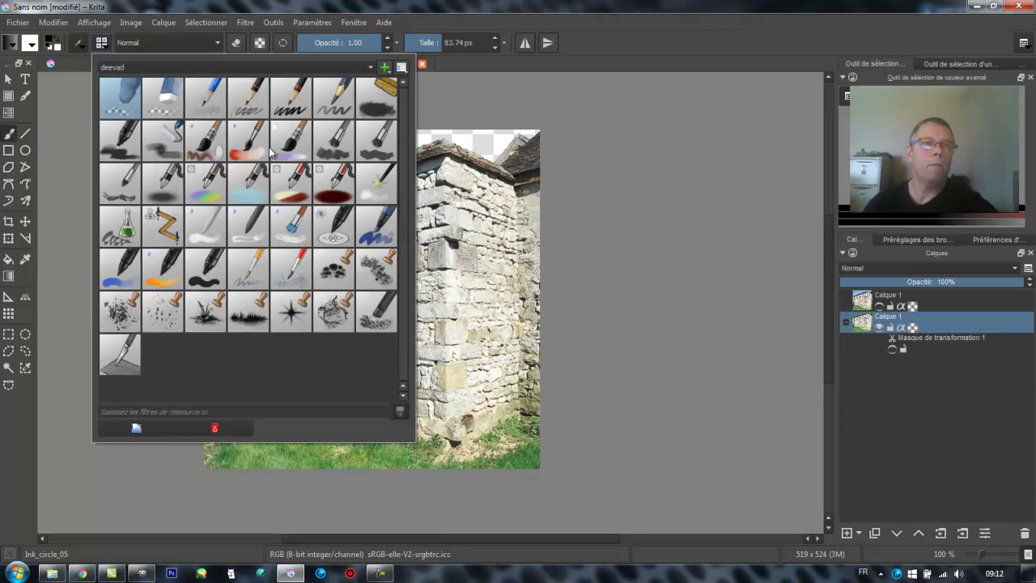
{"action": "left_click", "coordinate": [373, 68]}
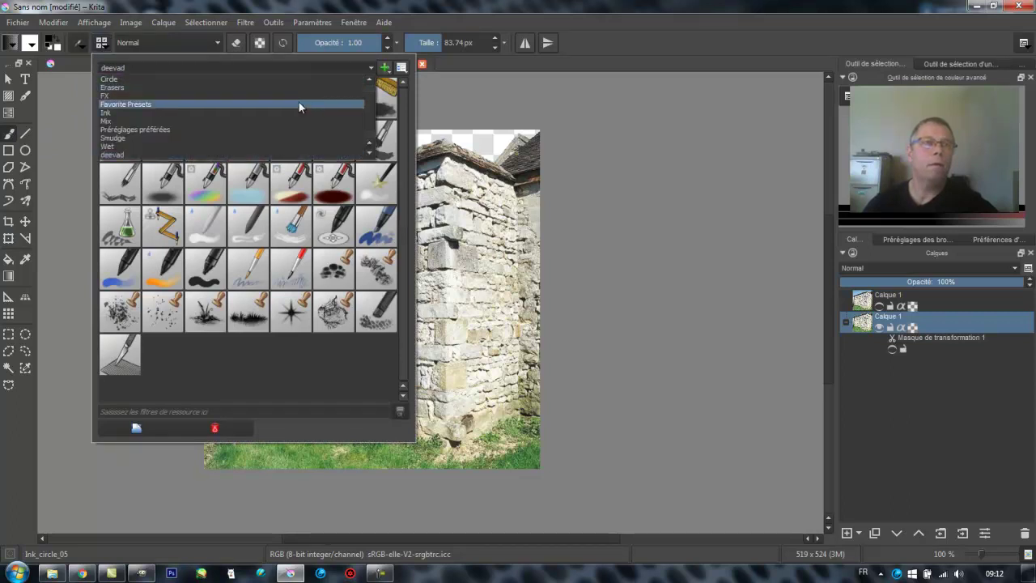
{"action": "left_click", "coordinate": [244, 79]}
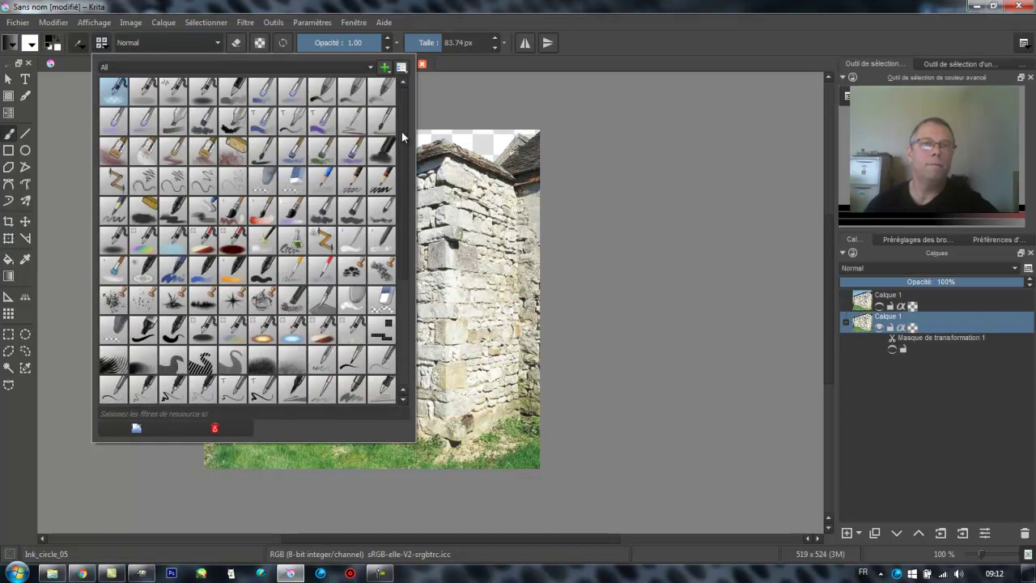
{"action": "mouse_move", "coordinate": [404, 132]}
{"action": "left_mouse_down"}
{"action": "mouse_move", "coordinate": [403, 231]}
{"action": "mouse_move", "coordinate": [398, 116]}
{"action": "mouse_move", "coordinate": [411, 250]}
{"action": "mouse_move", "coordinate": [405, 97]}
{"action": "left_mouse_up"}
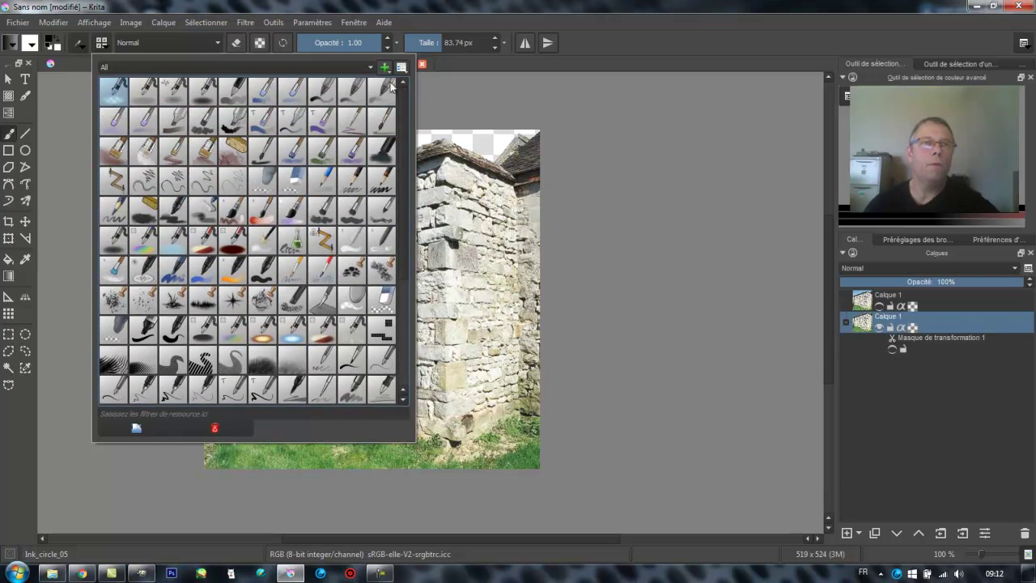
{"action": "left_click", "coordinate": [79, 47]}
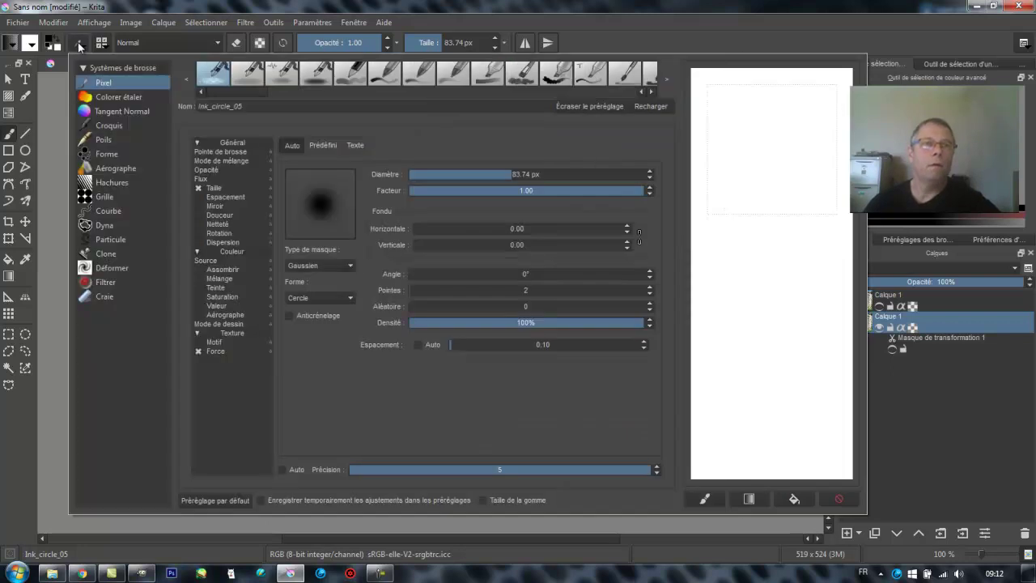
Step: Try predefined tips 002, 001 and 03, then set the brush to tip 04 and close the editor
{"action": "left_click", "coordinate": [319, 144]}
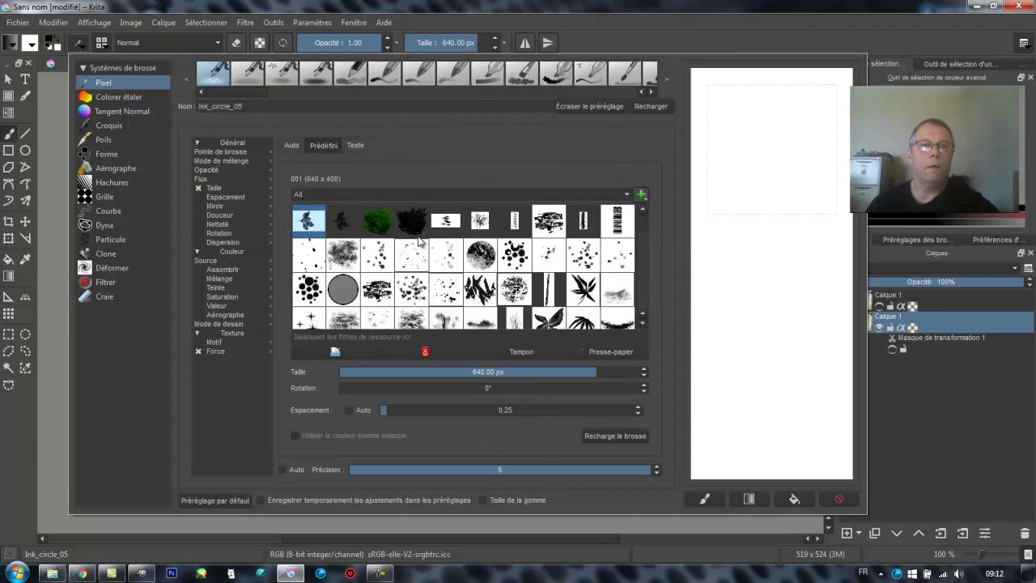
{"action": "left_click", "coordinate": [343, 226]}
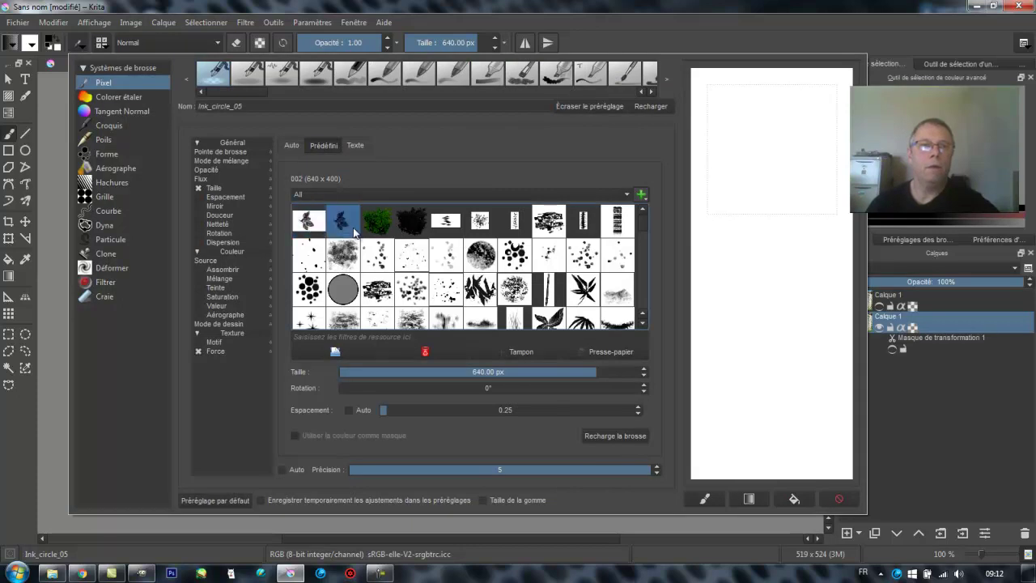
{"action": "left_click", "coordinate": [312, 225]}
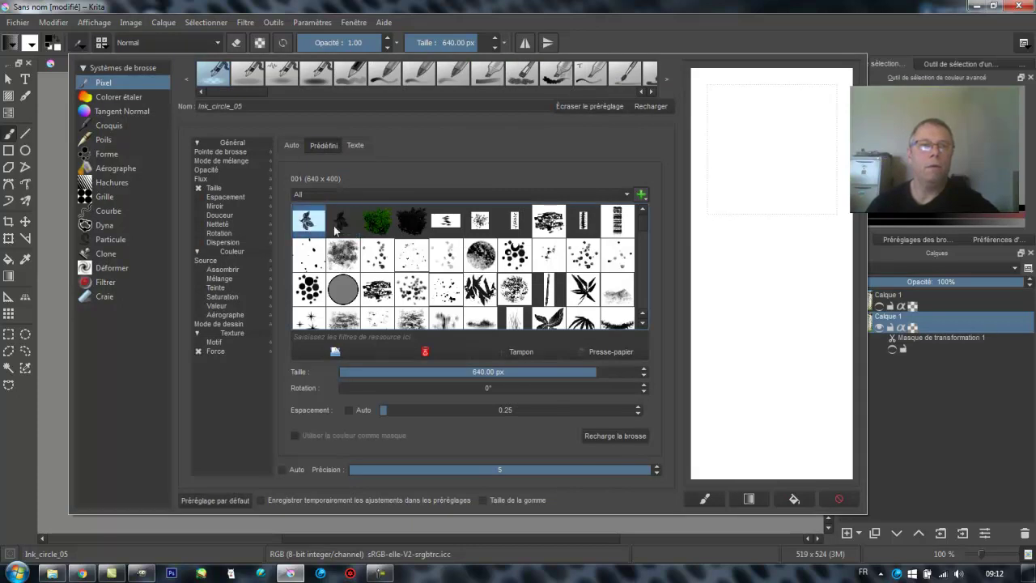
{"action": "left_click", "coordinate": [377, 225]}
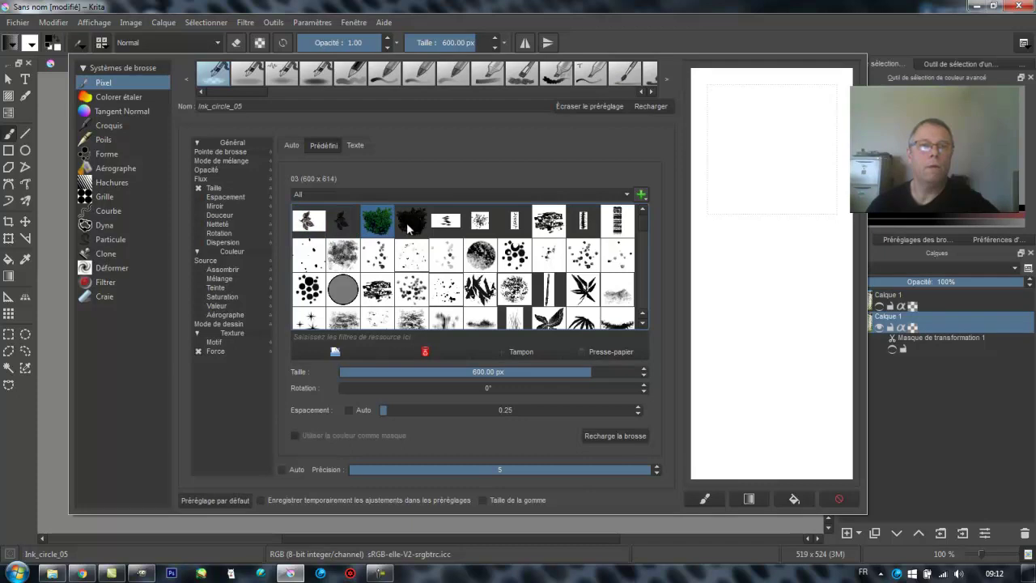
{"action": "left_click", "coordinate": [409, 230]}
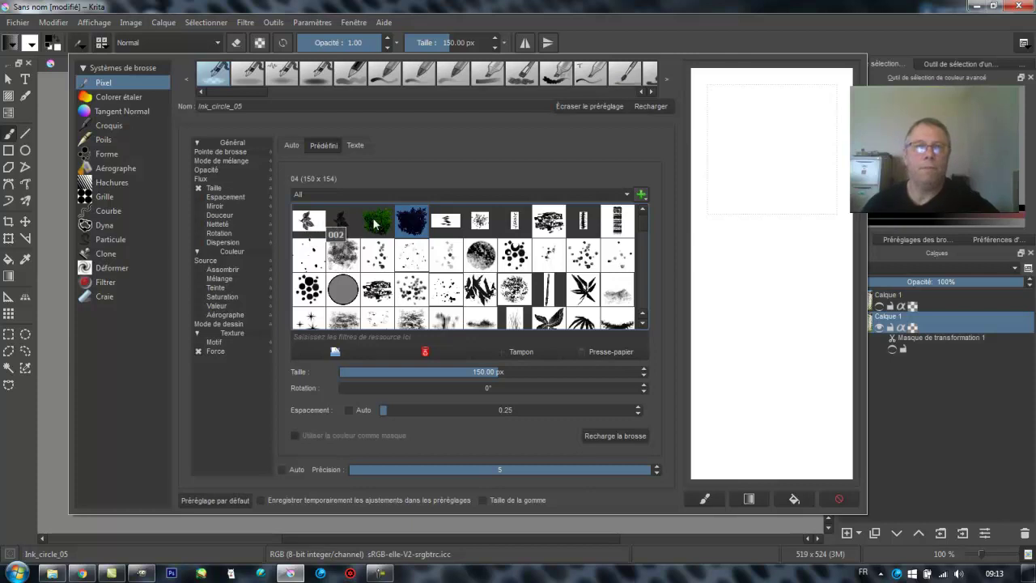
{"action": "left_click", "coordinate": [811, 38]}
{"action": "left_click", "coordinate": [671, 270]}
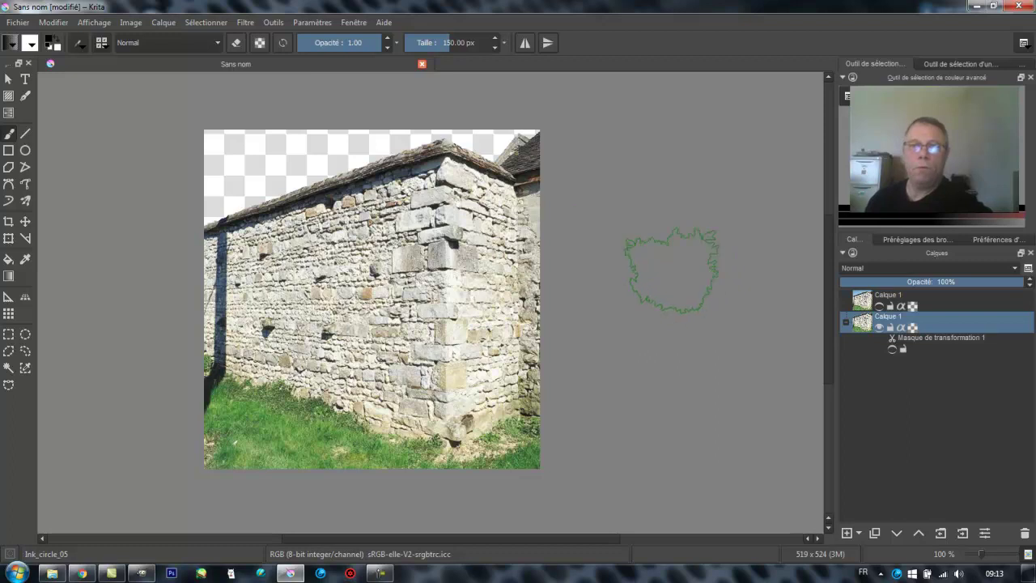
Step: Stamp a black test bush on the lower wall, undo it, and bring up the foreground colour chooser
{"action": "left_click_drag", "start_coordinate": [332, 323], "coordinate": [324, 344]}
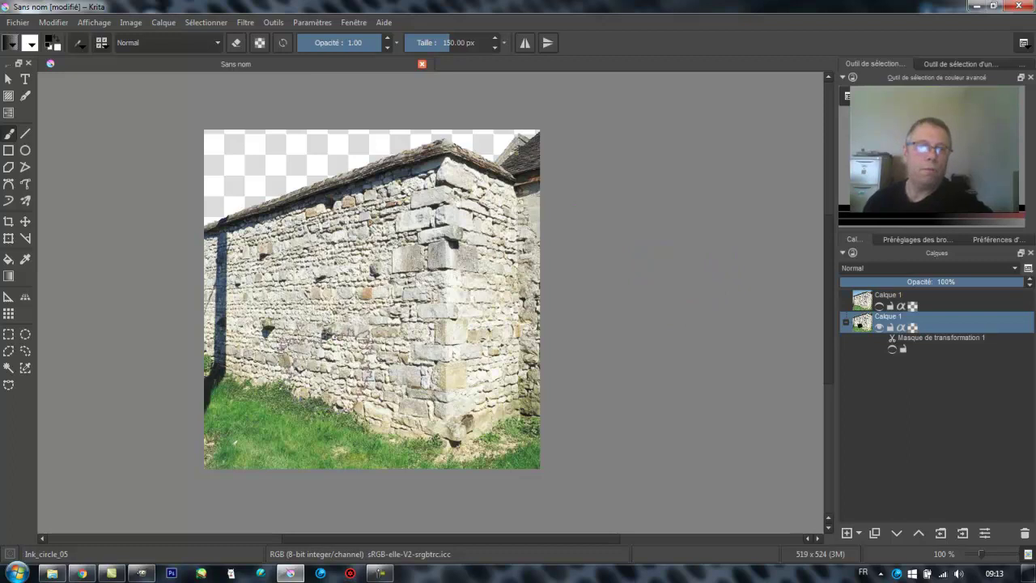
{"action": "left_click", "coordinate": [324, 371]}
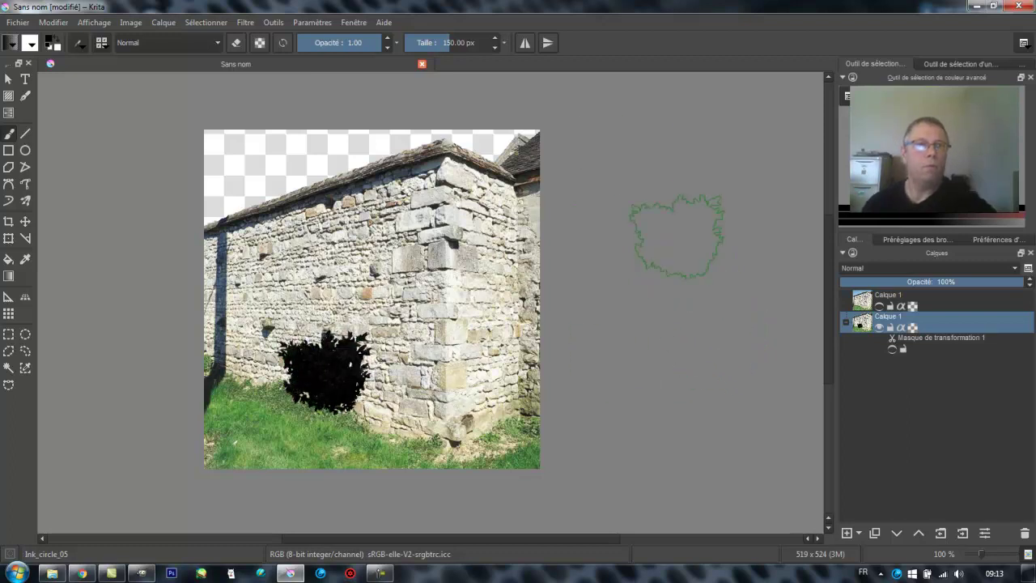
{"action": "left_click", "coordinate": [59, 23]}
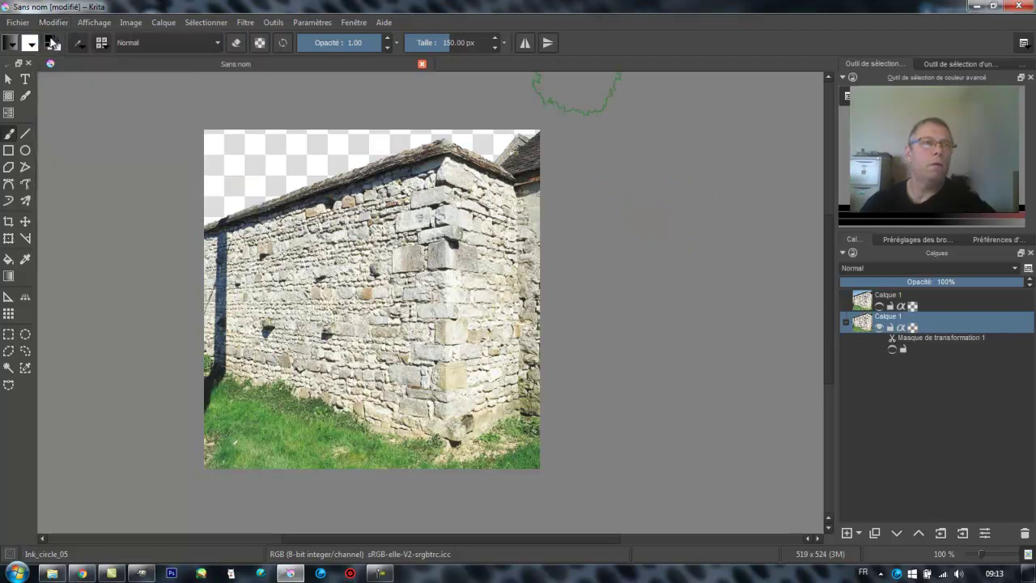
{"action": "left_click", "coordinate": [52, 43]}
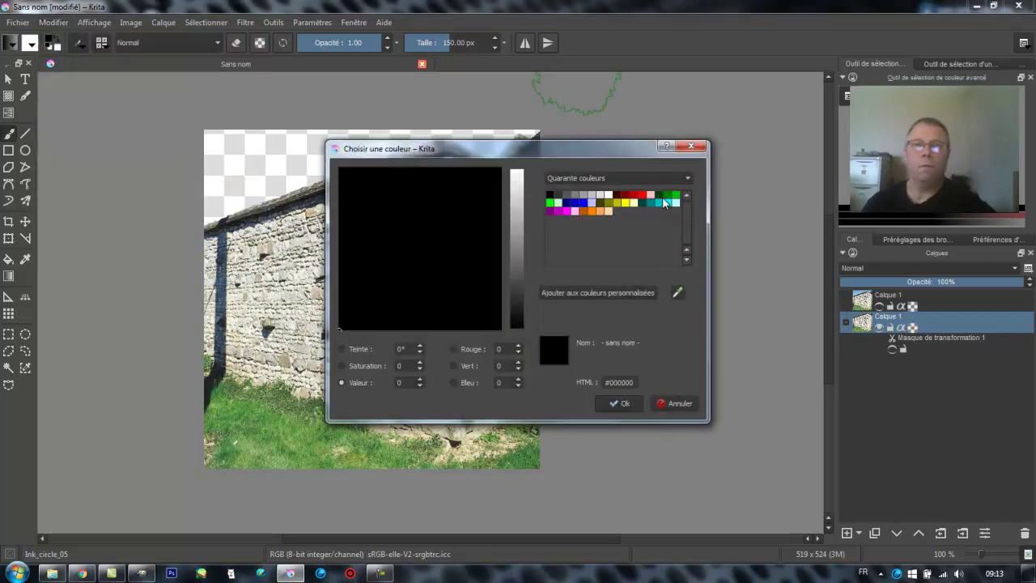
Step: Set the foreground colour to dark green #004000
{"action": "left_click", "coordinate": [667, 195]}
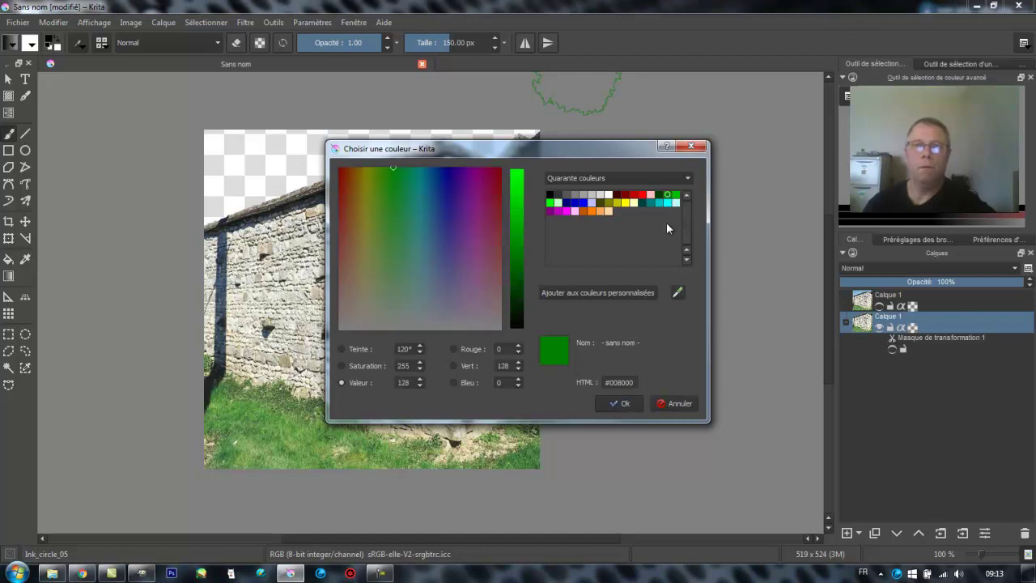
{"action": "left_click", "coordinate": [658, 195]}
{"action": "left_click", "coordinate": [620, 403]}
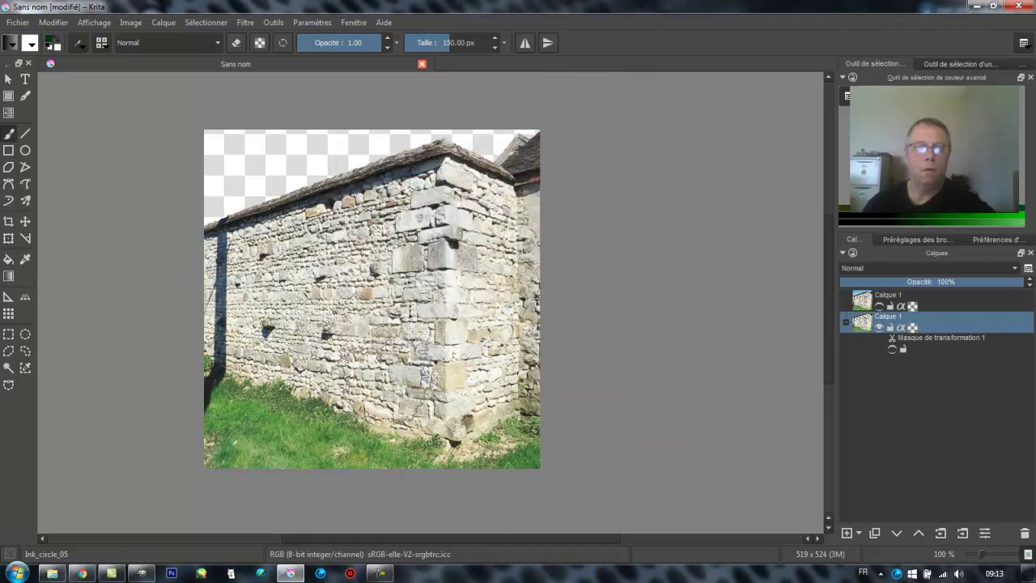
Step: Stamp a dark bush shape on the lower-left wall just above the grass
{"action": "left_click", "coordinate": [346, 383]}
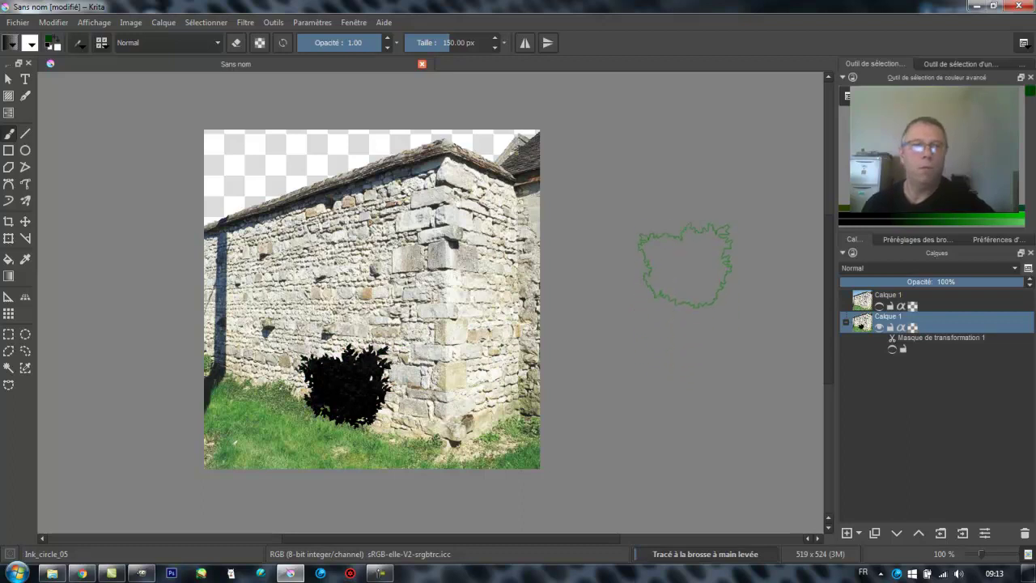
{"action": "scroll", "coordinate": [351, 421], "scroll_direction": "up", "scroll_amount": 2}
{"action": "scroll", "coordinate": [350, 421], "scroll_direction": "up", "scroll_amount": 2}
{"action": "scroll", "coordinate": [351, 420], "scroll_direction": "down", "scroll_amount": 2}
{"action": "scroll", "coordinate": [350, 421], "scroll_direction": "down", "scroll_amount": 2}
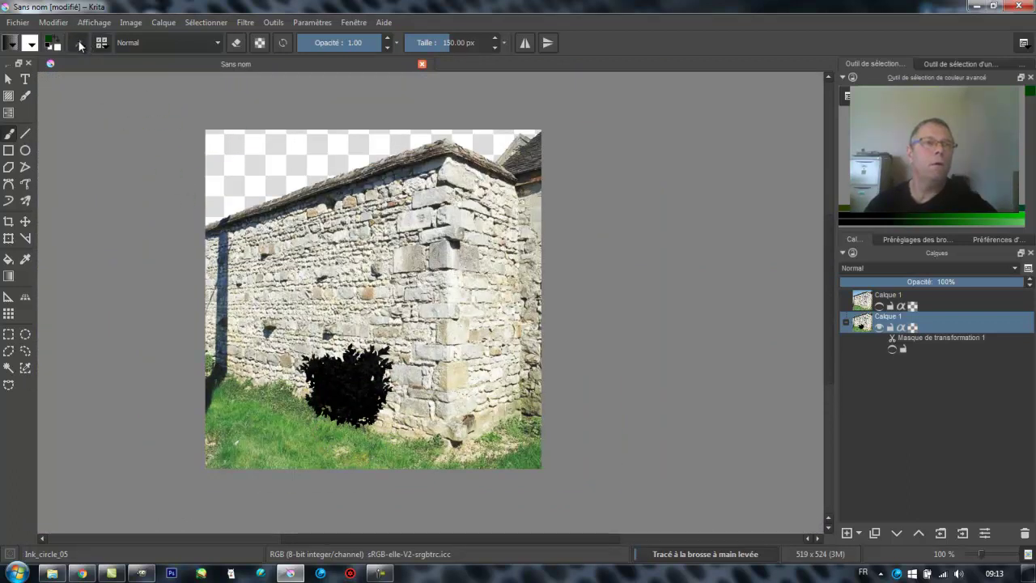
Step: Switch the brush to the green leafy predefined tip 03
{"action": "left_click", "coordinate": [99, 43]}
{"action": "left_click", "coordinate": [383, 222]}
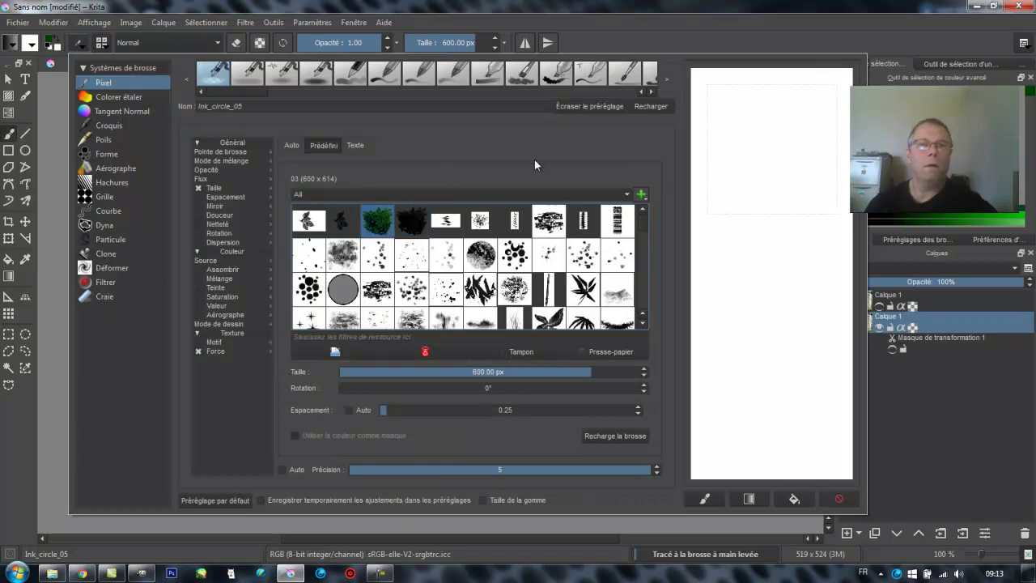
{"action": "left_click", "coordinate": [791, 37]}
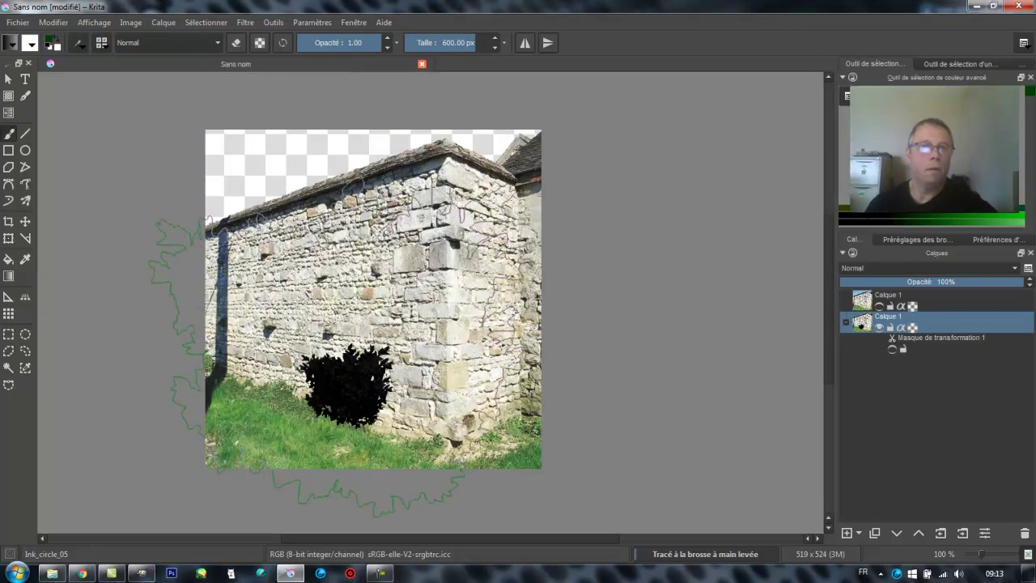
Step: Set the brush size to 226.28 px and stamp a green bush over the dark blob
{"action": "left_click", "coordinate": [441, 41]}
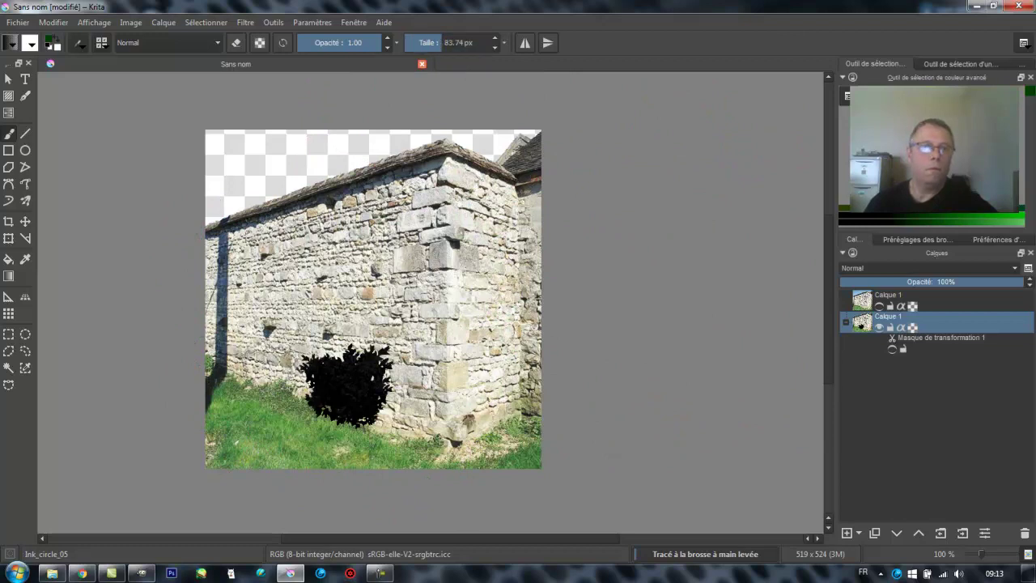
{"action": "left_click", "coordinate": [456, 43]}
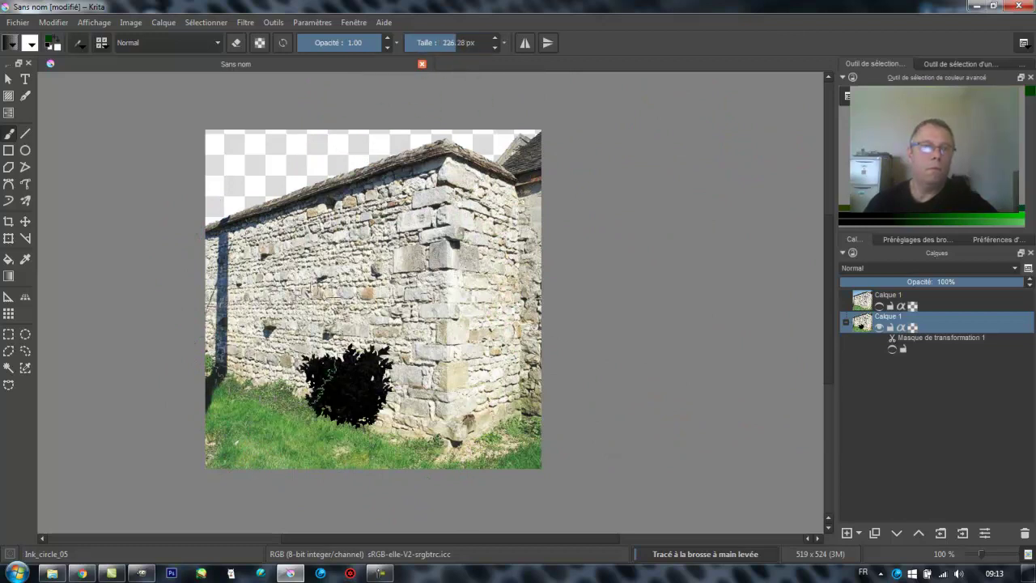
{"action": "left_click", "coordinate": [343, 375]}
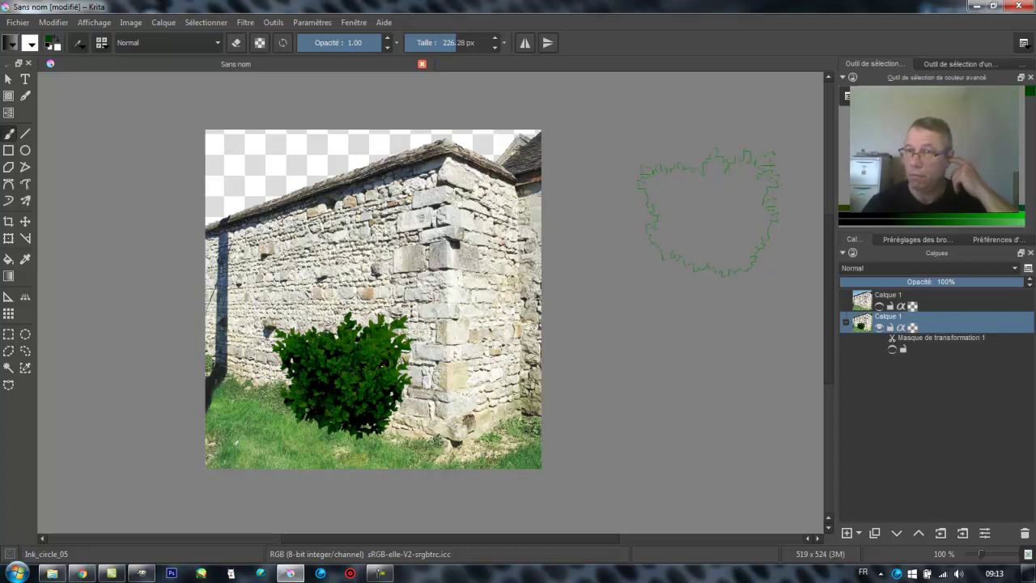
Step: Show all brush presets in the Préréglages des brosses docker and select trees_1
{"action": "left_click", "coordinate": [915, 238]}
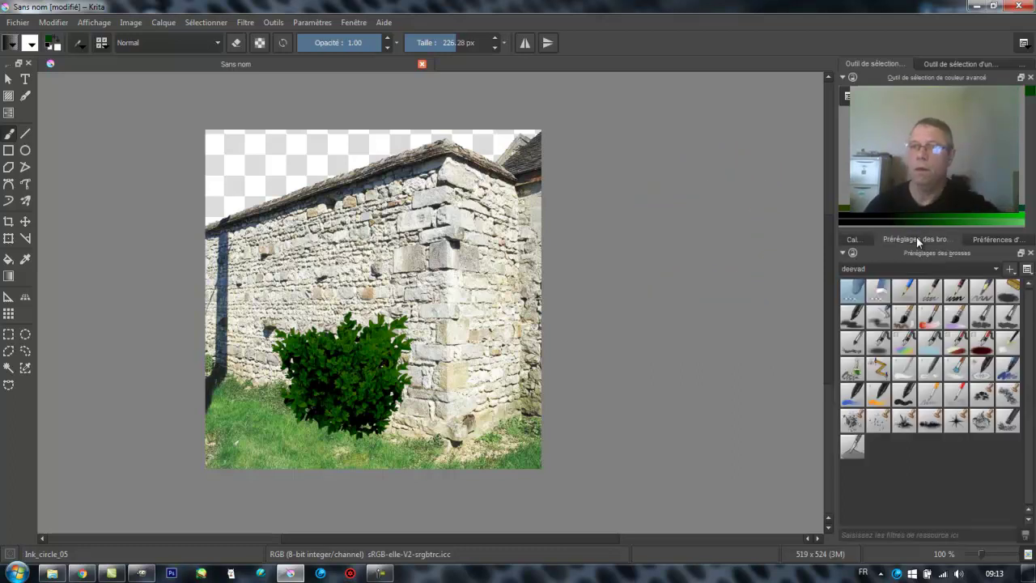
{"action": "left_click", "coordinate": [903, 267]}
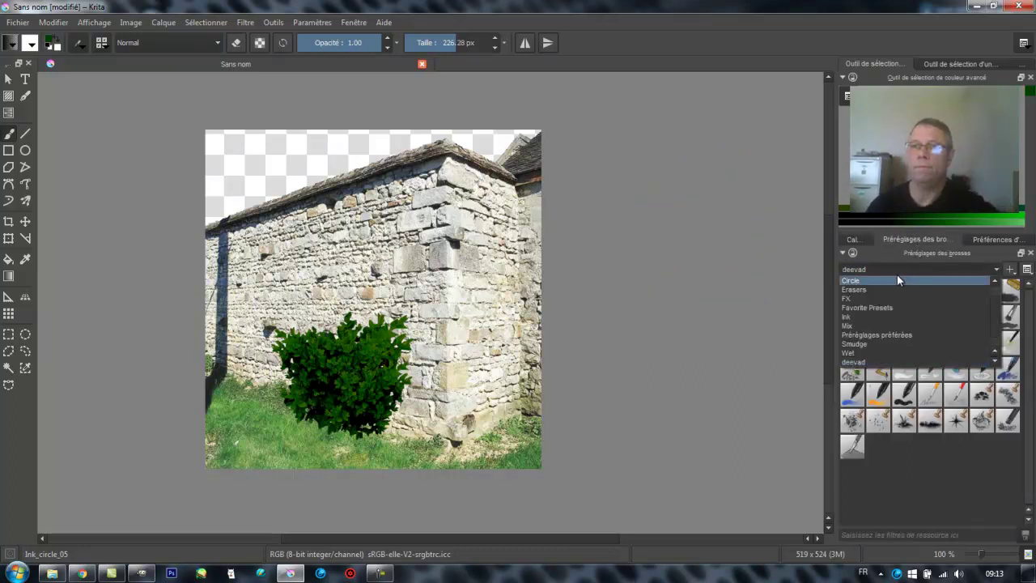
{"action": "scroll", "coordinate": [889, 276], "scroll_direction": "up", "scroll_amount": 2}
{"action": "left_click", "coordinate": [888, 278]}
{"action": "scroll", "coordinate": [976, 433], "scroll_direction": "down", "scroll_amount": 3}
{"action": "scroll", "coordinate": [976, 429], "scroll_direction": "down", "scroll_amount": 3}
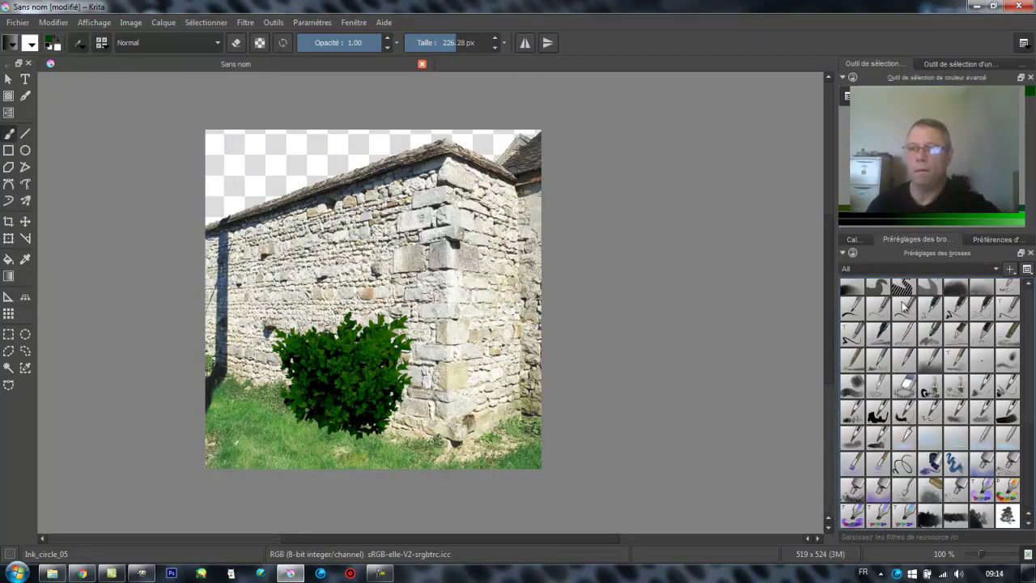
{"action": "left_click", "coordinate": [1009, 516]}
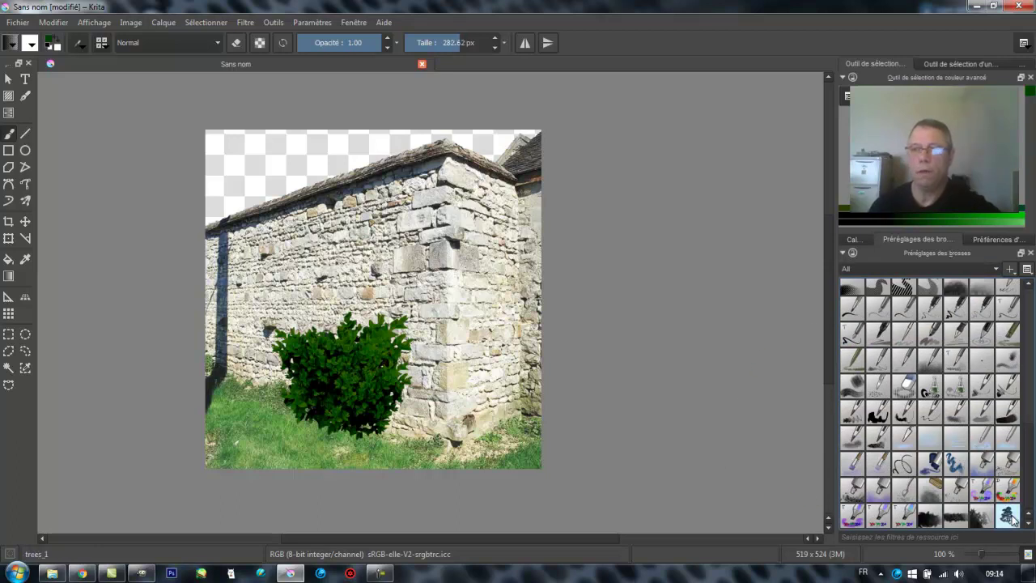
Step: Stamp a tree near the wall's corner and a fuller one on the left part
{"action": "left_click", "coordinate": [437, 283]}
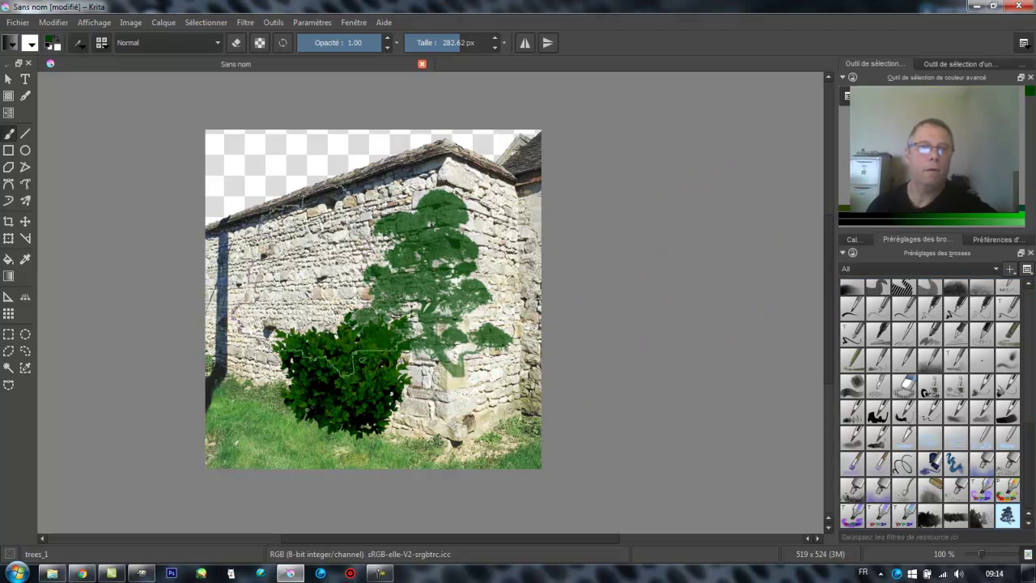
{"action": "left_click", "coordinate": [267, 293]}
{"action": "left_click", "coordinate": [309, 296]}
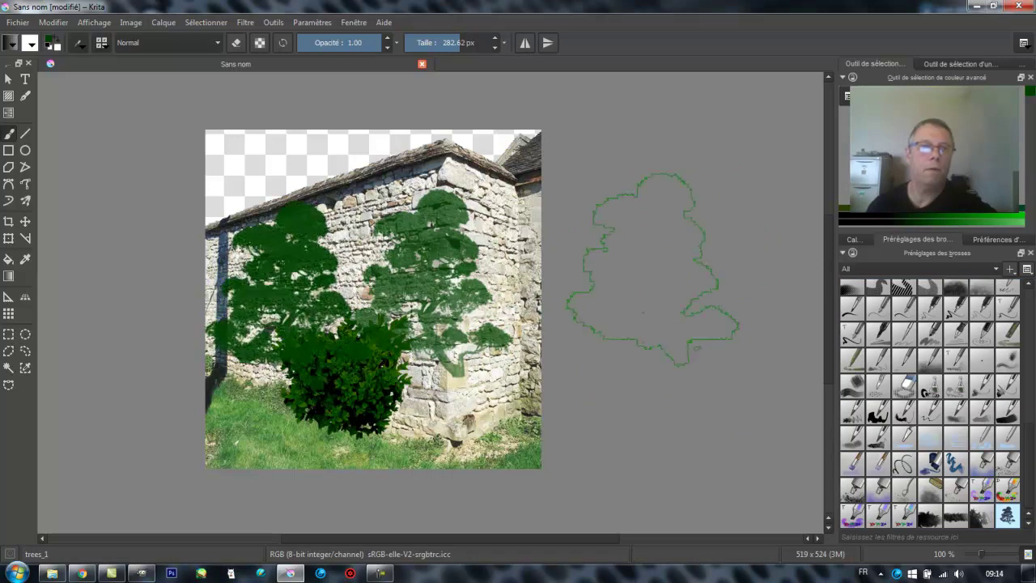